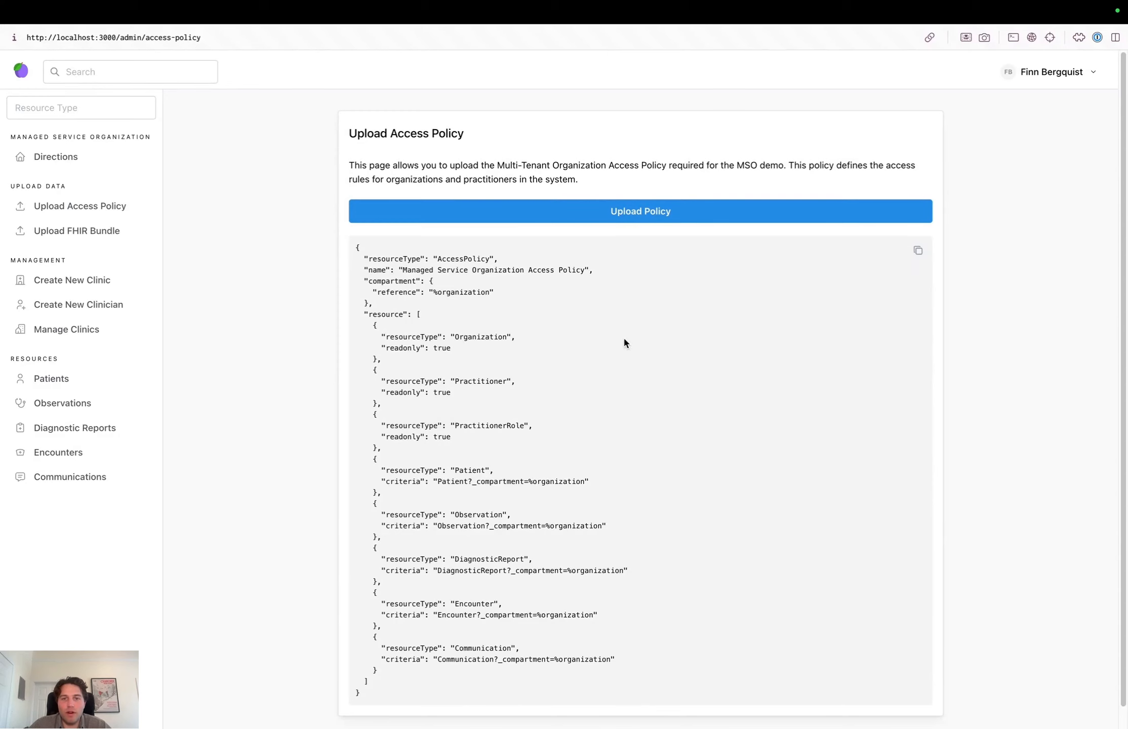
Upload the Managed Service Organization Access Policy and the sample FHIR resources bundle
{"action": "left_click", "coordinate": [639, 215]}
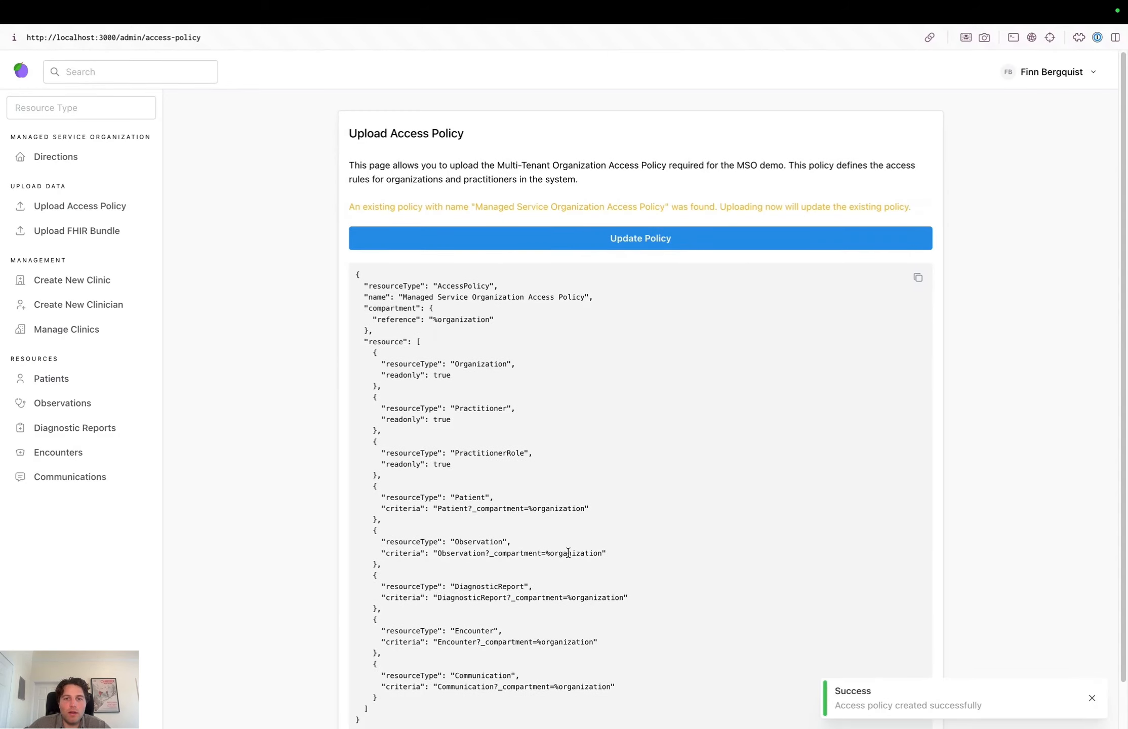
{"action": "left_click", "coordinate": [94, 237]}
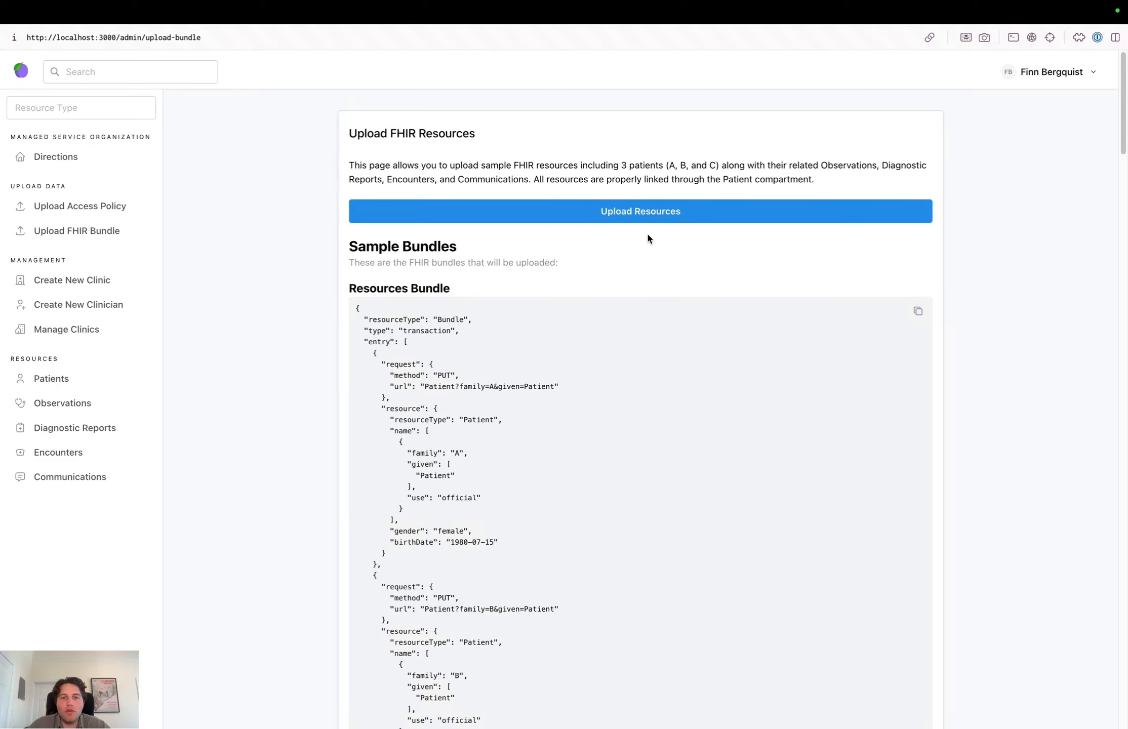
{"action": "left_click", "coordinate": [657, 216]}
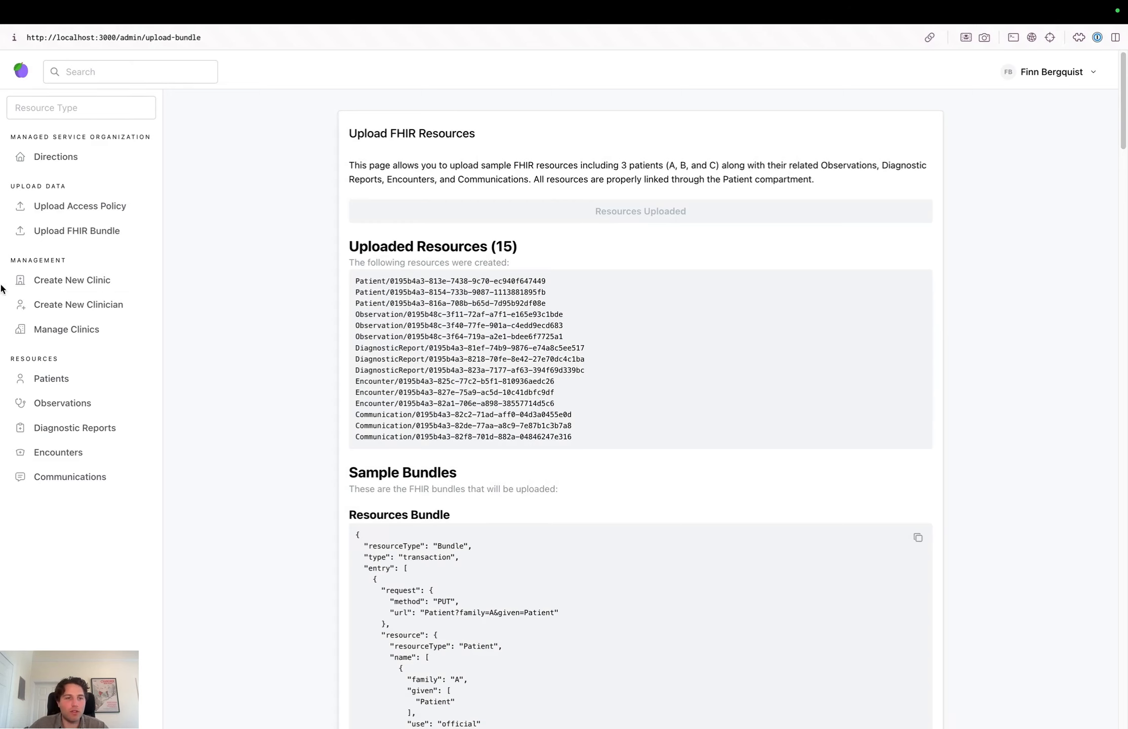
Create a new clinic named Winterfell Pediatrics Center
{"action": "left_click", "coordinate": [101, 281]}
{"action": "left_click", "coordinate": [586, 184]}
{"action": "type", "text": "Winterfell Pediatrics C"}
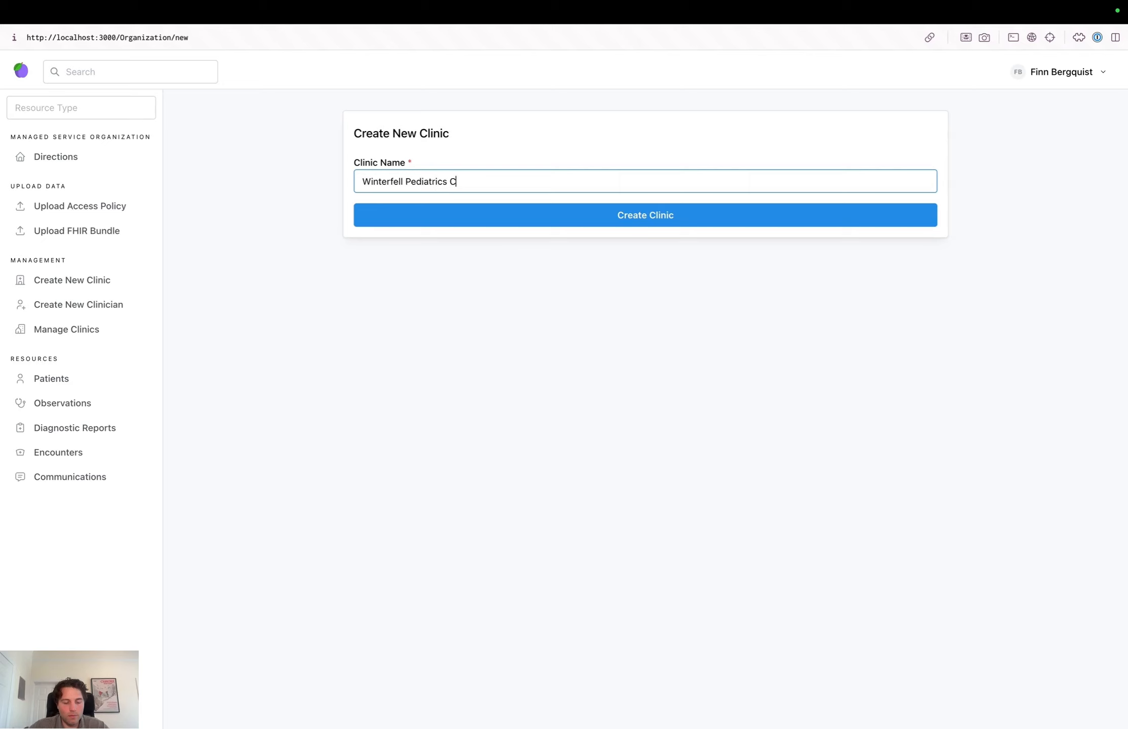
{"action": "type", "text": "enter"}
{"action": "left_click", "coordinate": [659, 214]}
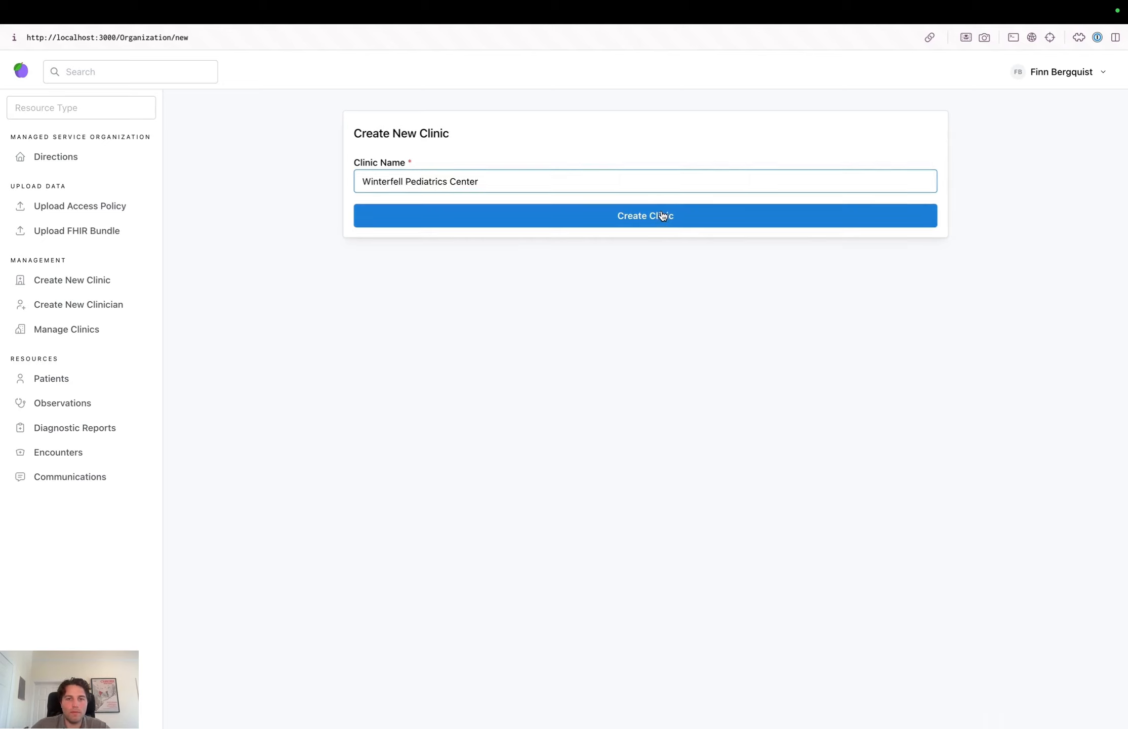
Create a second clinic named Kings landing health Center
{"action": "left_click", "coordinate": [108, 280]}
{"action": "left_click", "coordinate": [549, 180]}
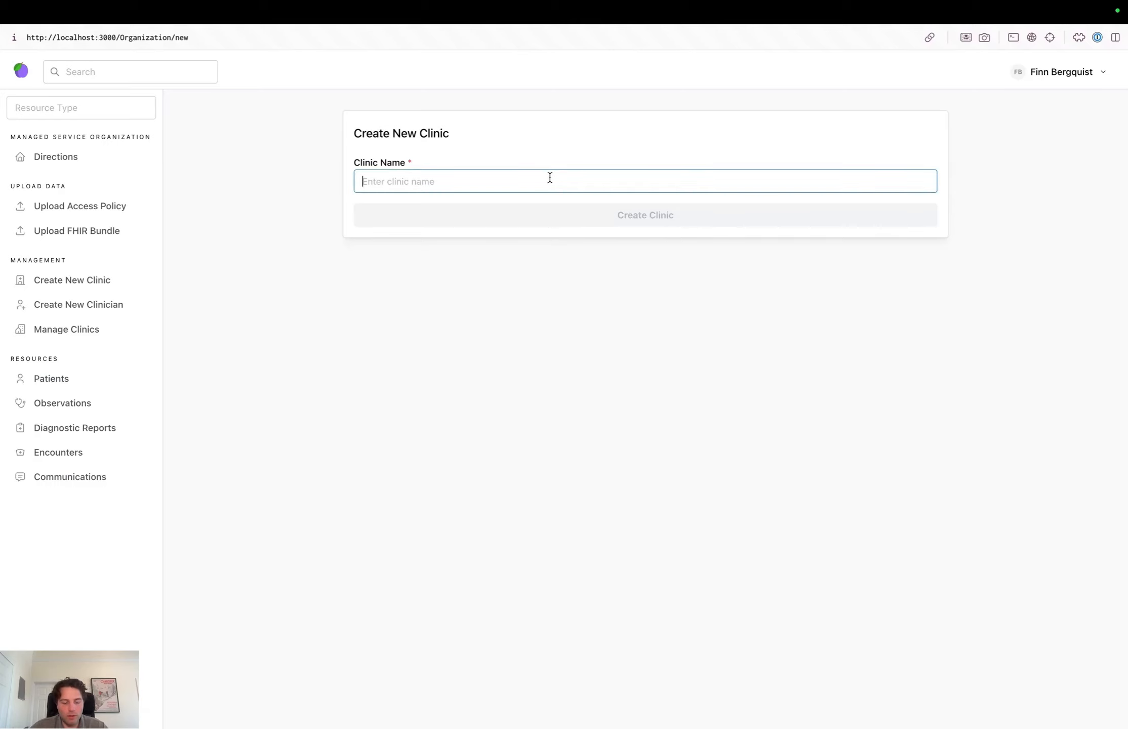
{"action": "type", "text": "Ki"}
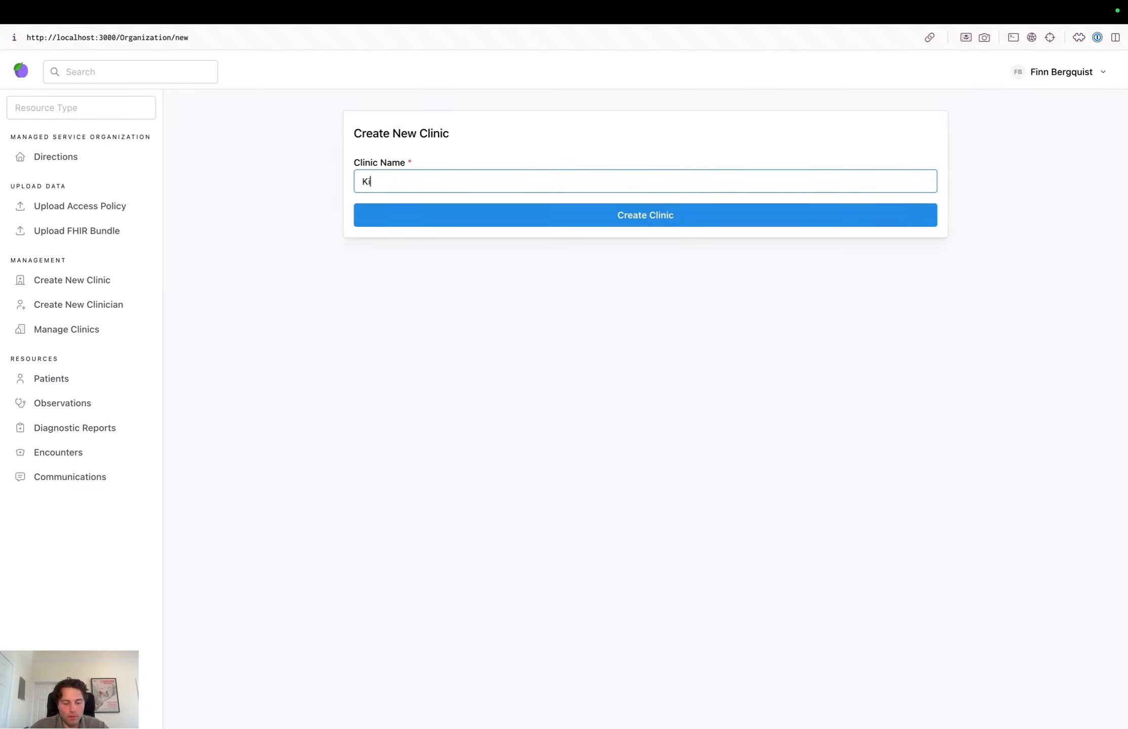
{"action": "type", "text": "ngs landing health Center"}
{"action": "left_click", "coordinate": [621, 216]}
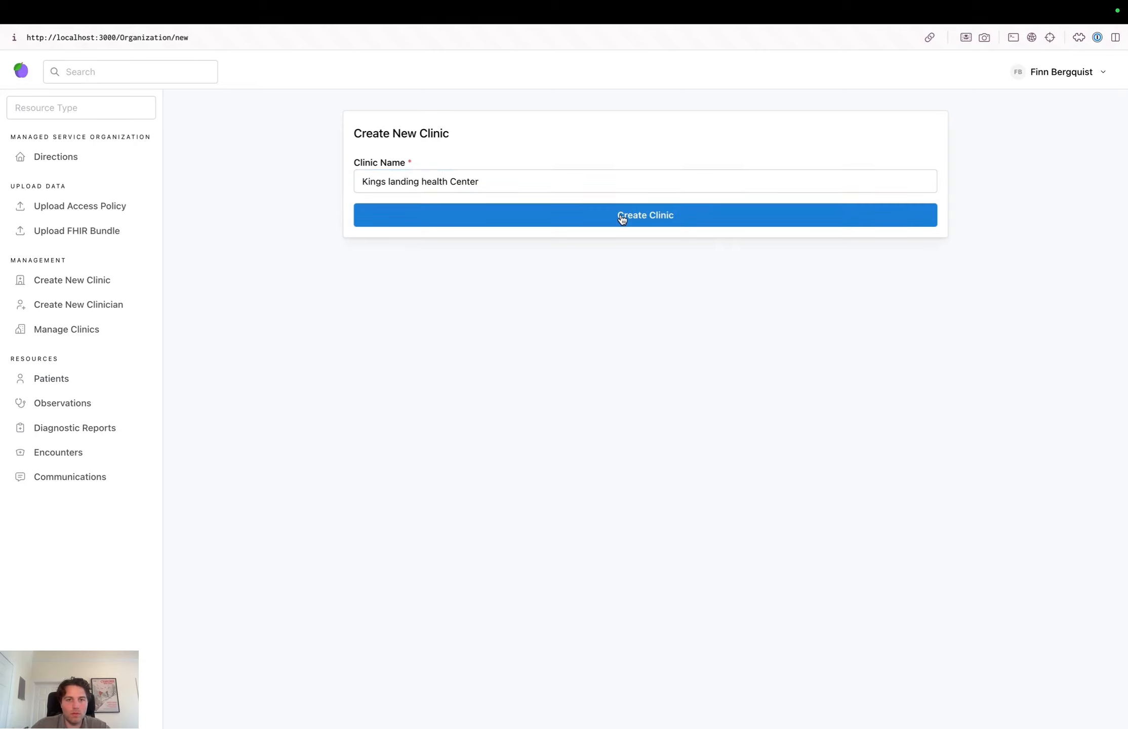
Start a new clinician record and fill in the clinician's first name, last name, e-mail and password
{"action": "left_click", "coordinate": [93, 309]}
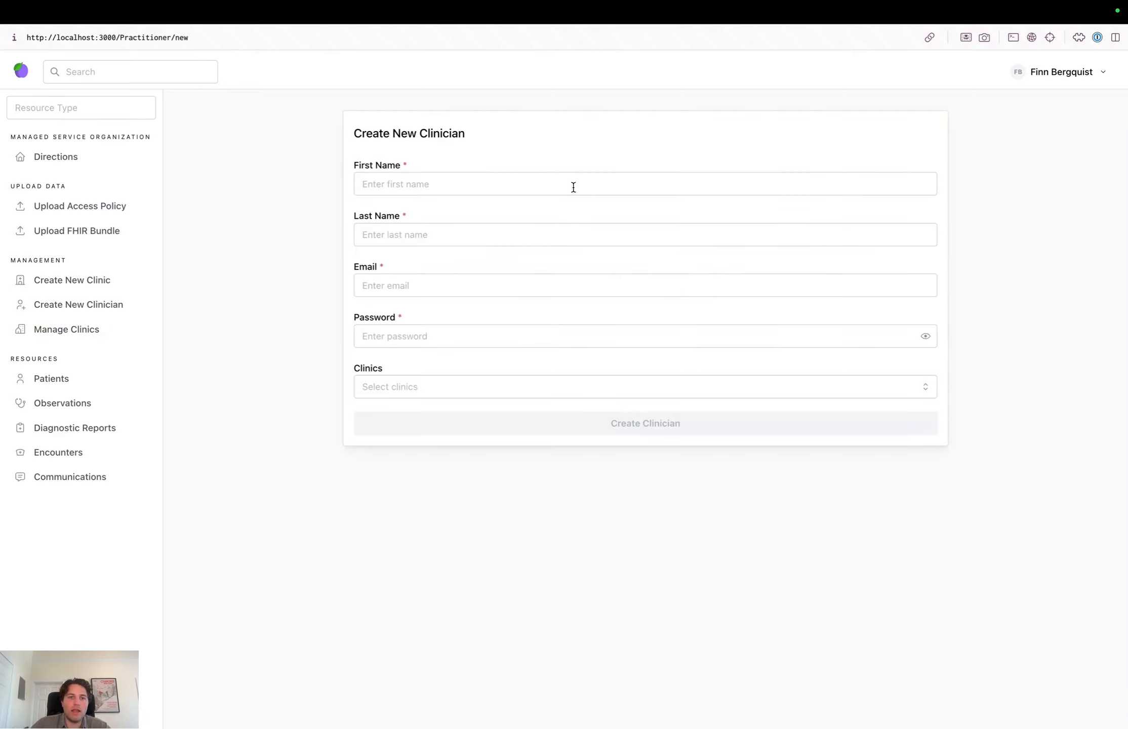
{"action": "left_click", "coordinate": [477, 190]}
{"action": "type", "text": "Jon "}
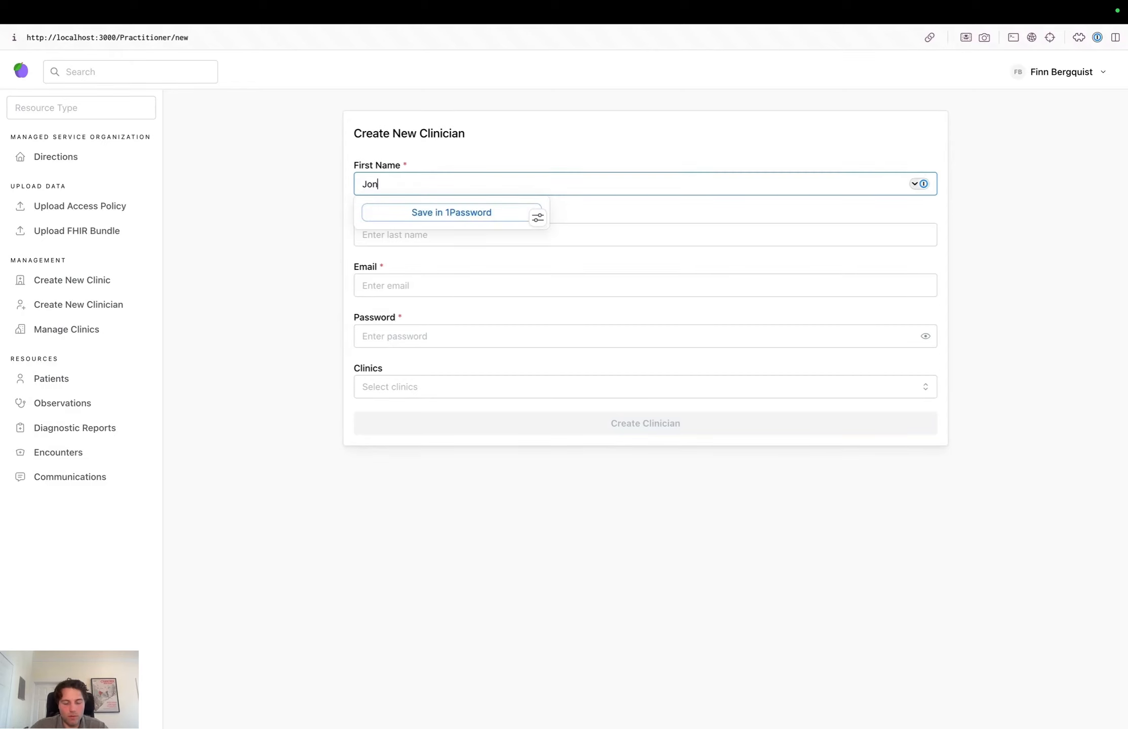
{"action": "type", "text": "Snow"}
{"action": "key", "text": "BackSpace"}
{"action": "key", "text": "BackSpace"}
{"action": "key", "text": "BackSpace"}
{"action": "key", "text": "BackSpace"}
{"action": "key", "text": "BackSpace"}
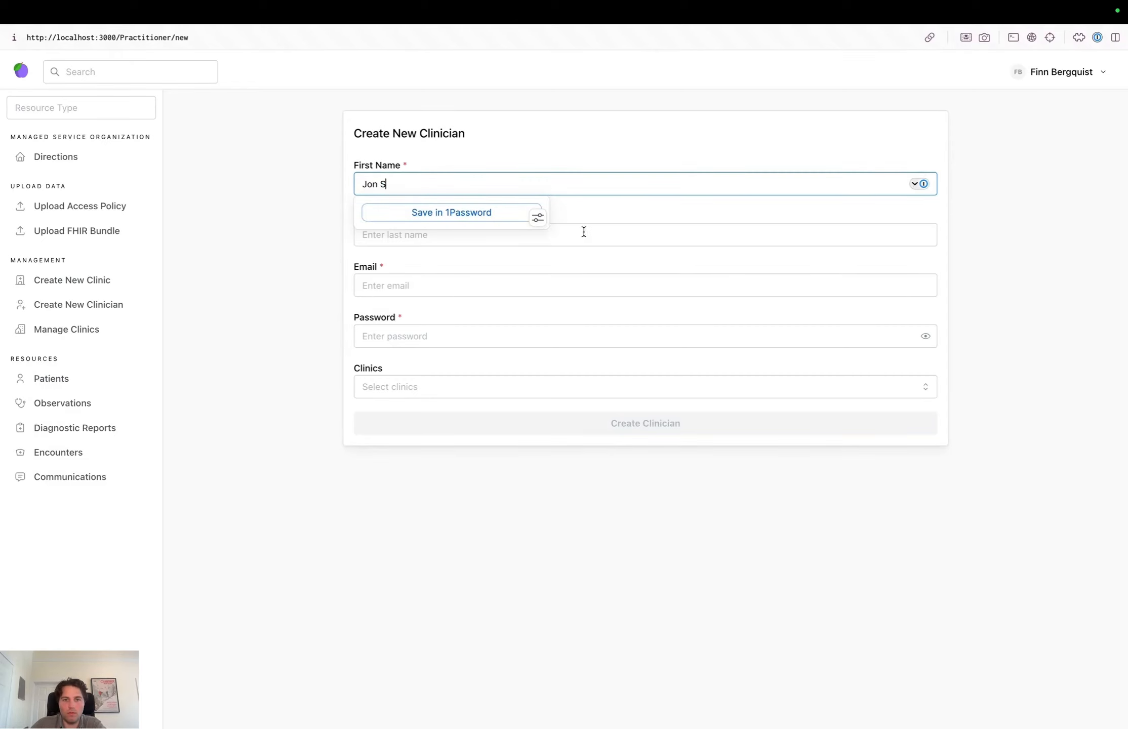
{"action": "left_click", "coordinate": [593, 234]}
{"action": "type", "text": "Snow"}
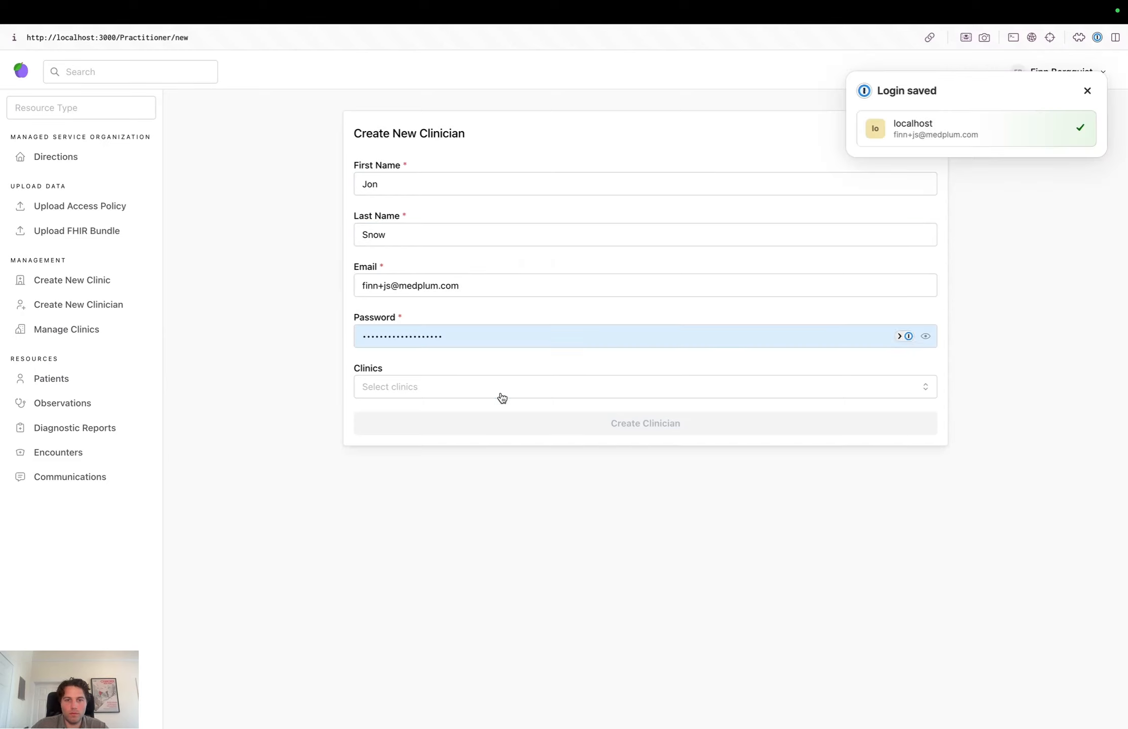
Assign the new clinician to Winterfell Pediatrics Center and create the clinician
{"action": "left_click", "coordinate": [496, 392]}
{"action": "left_click", "coordinate": [476, 418]}
{"action": "left_click", "coordinate": [502, 521]}
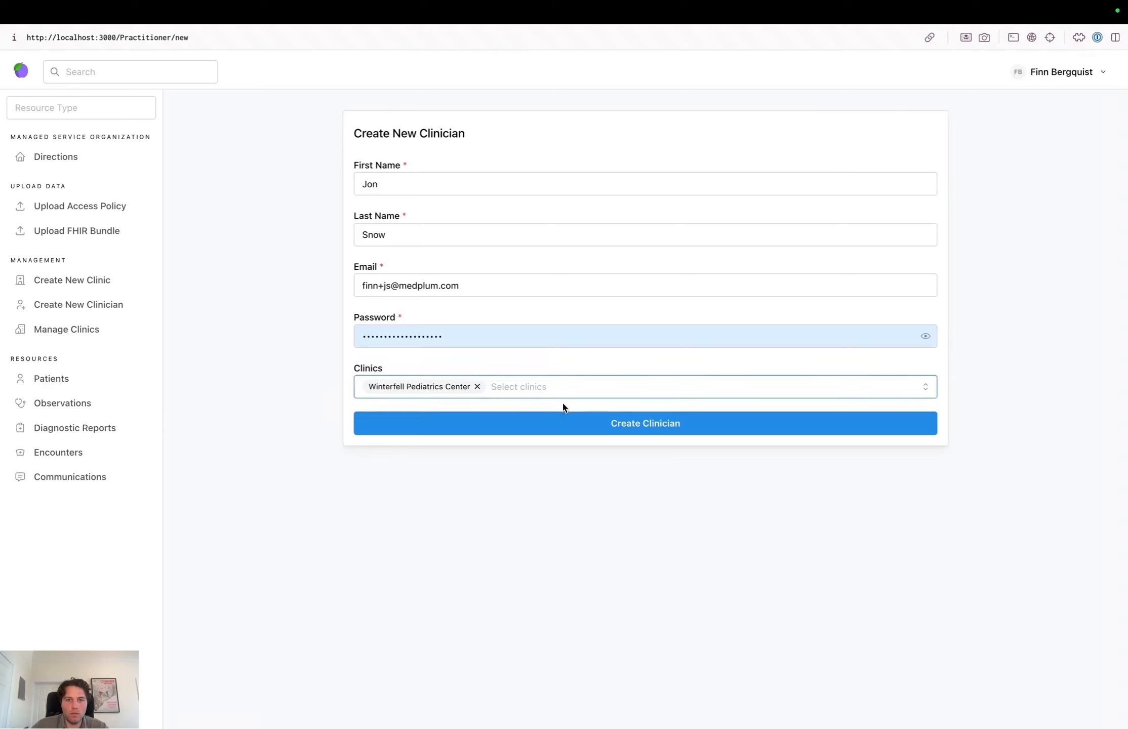
{"action": "left_click", "coordinate": [579, 429]}
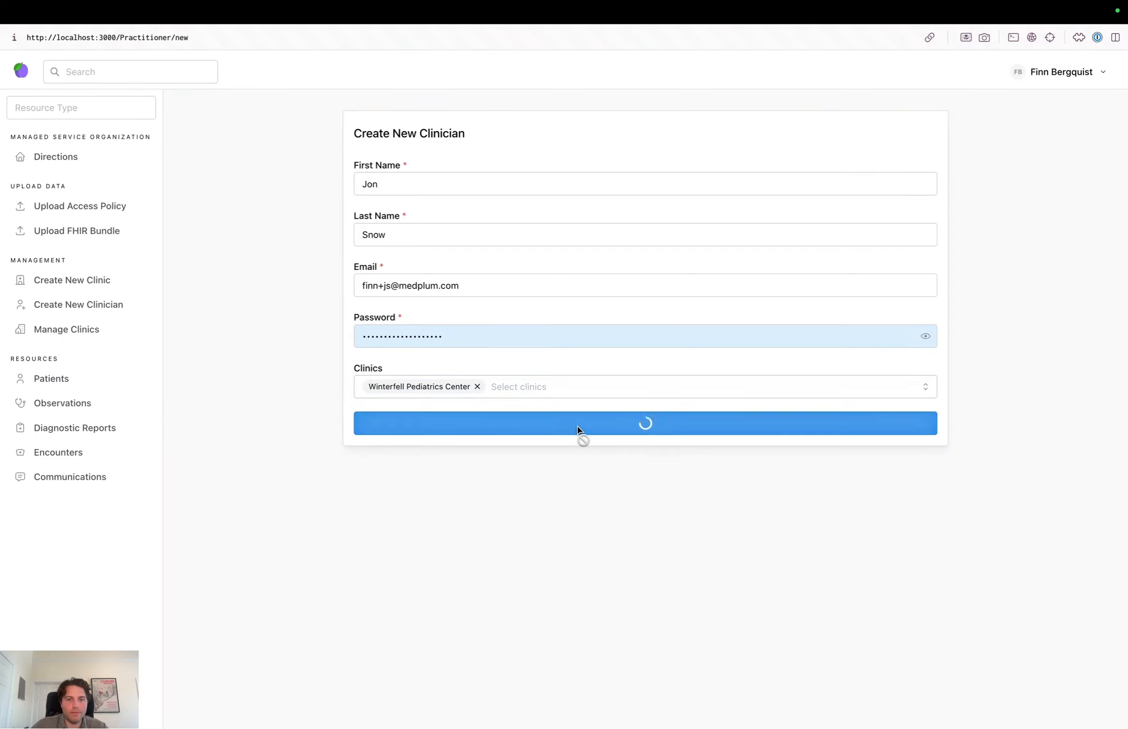
Start a second clinician record, fill in the first name, last name, e-mail and password, and dismiss the password manager notice
{"action": "left_click", "coordinate": [73, 308]}
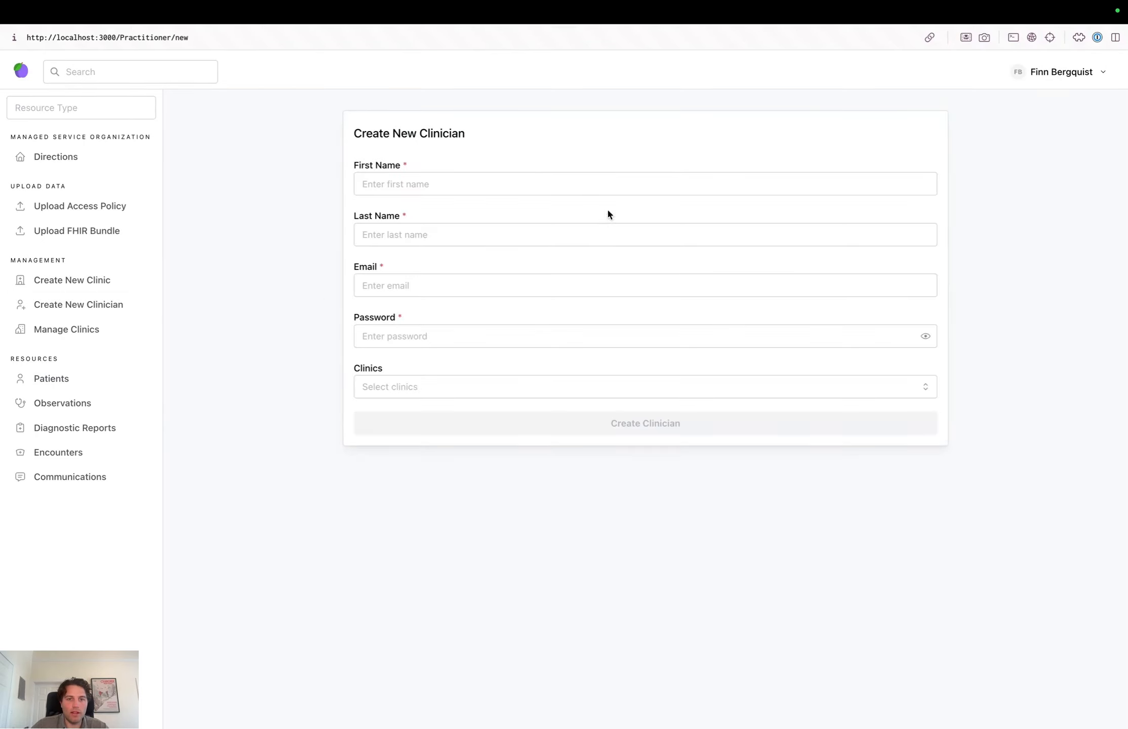
{"action": "left_click", "coordinate": [483, 187]}
{"action": "type", "text": "J"}
{"action": "key", "text": "BackSpace"}
{"action": "type", "text": "Jamie"}
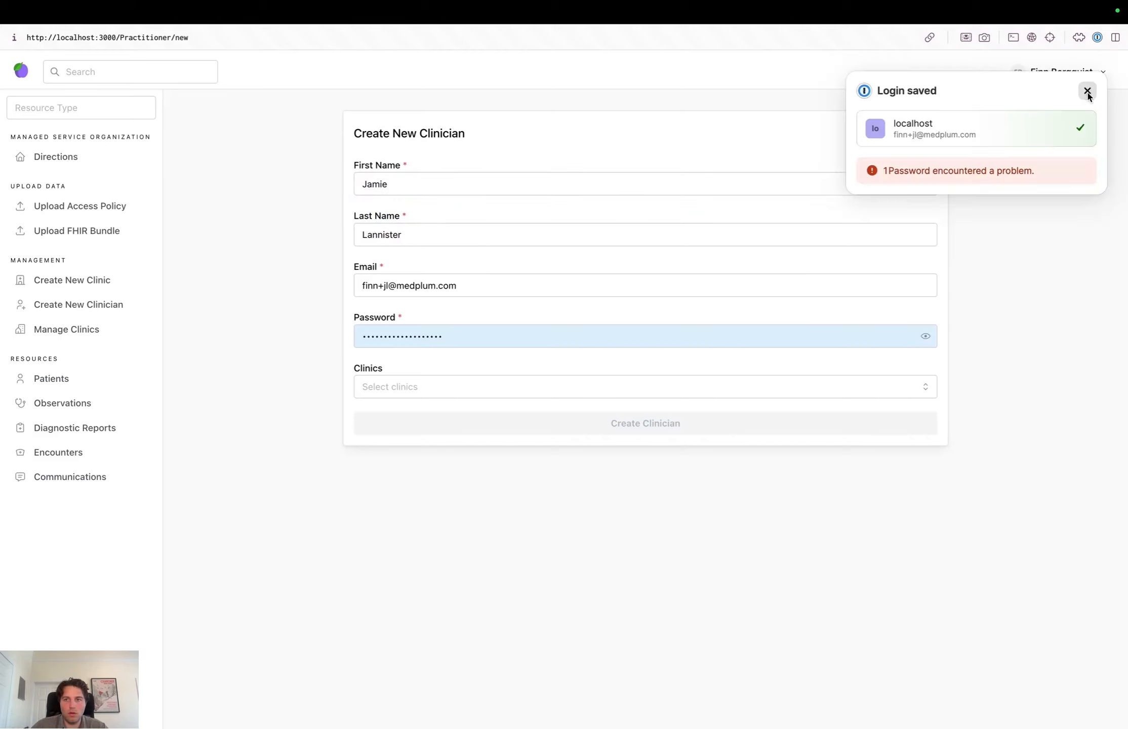
{"action": "left_click", "coordinate": [1087, 91]}
Assign the second clinician to Kings landing health Center and create the clinician
{"action": "left_click", "coordinate": [487, 388]}
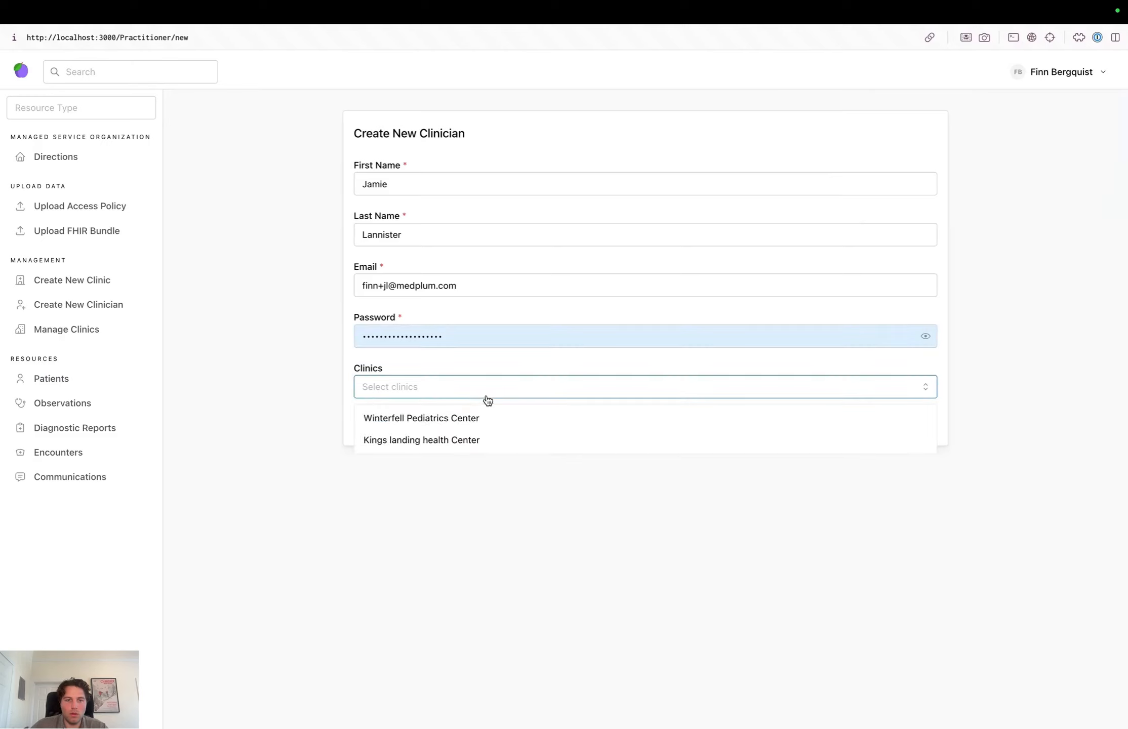
{"action": "left_click", "coordinate": [493, 440]}
{"action": "left_click", "coordinate": [525, 500]}
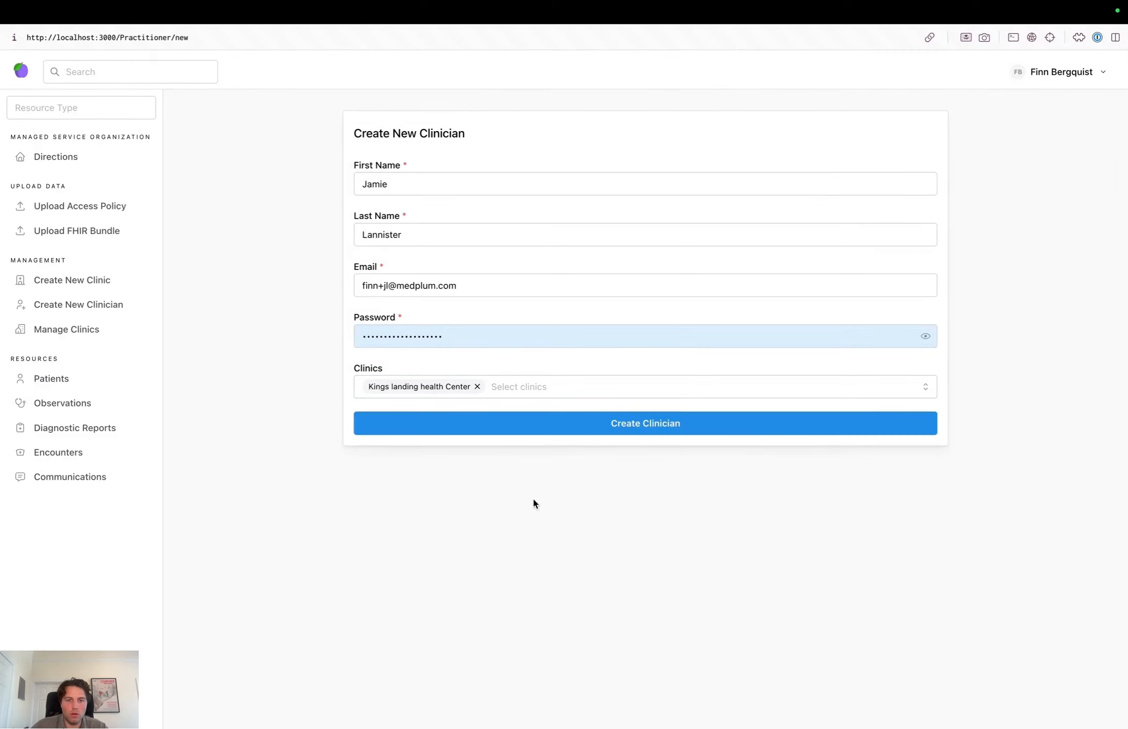
{"action": "left_click", "coordinate": [617, 427]}
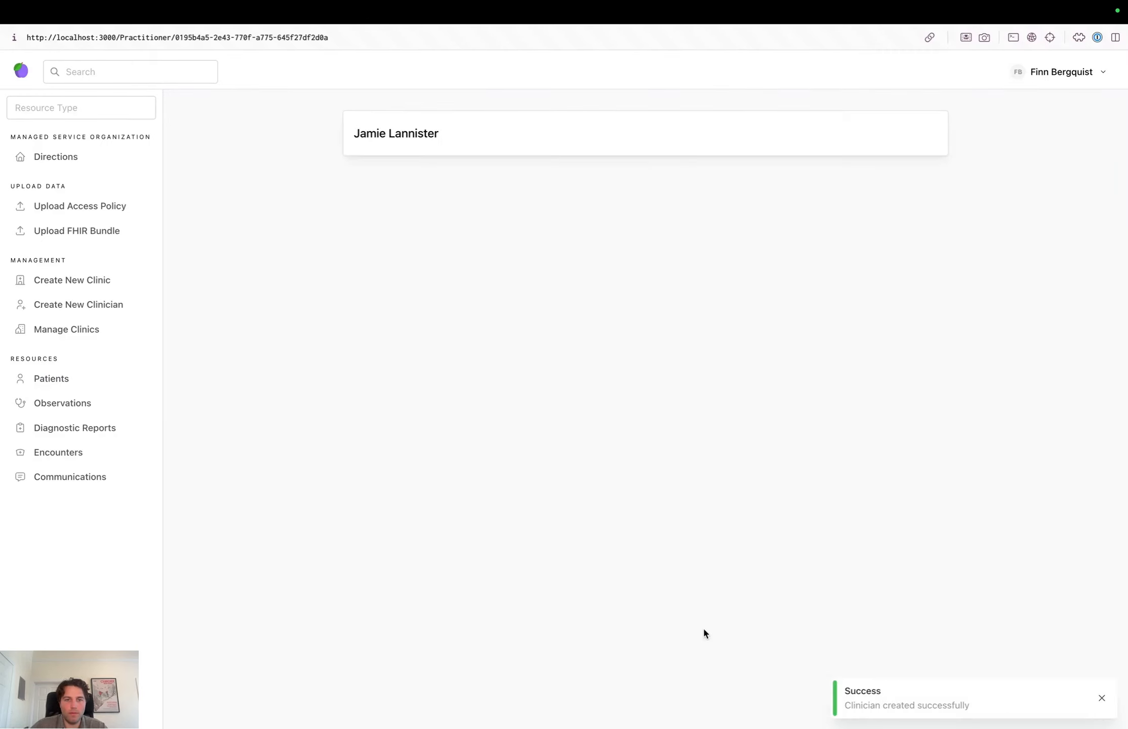
Review the clinicians and patients enrolled at Winterfell Pediatrics Center, and the patients accessible in its clinician's own session
{"action": "left_click", "coordinate": [70, 331]}
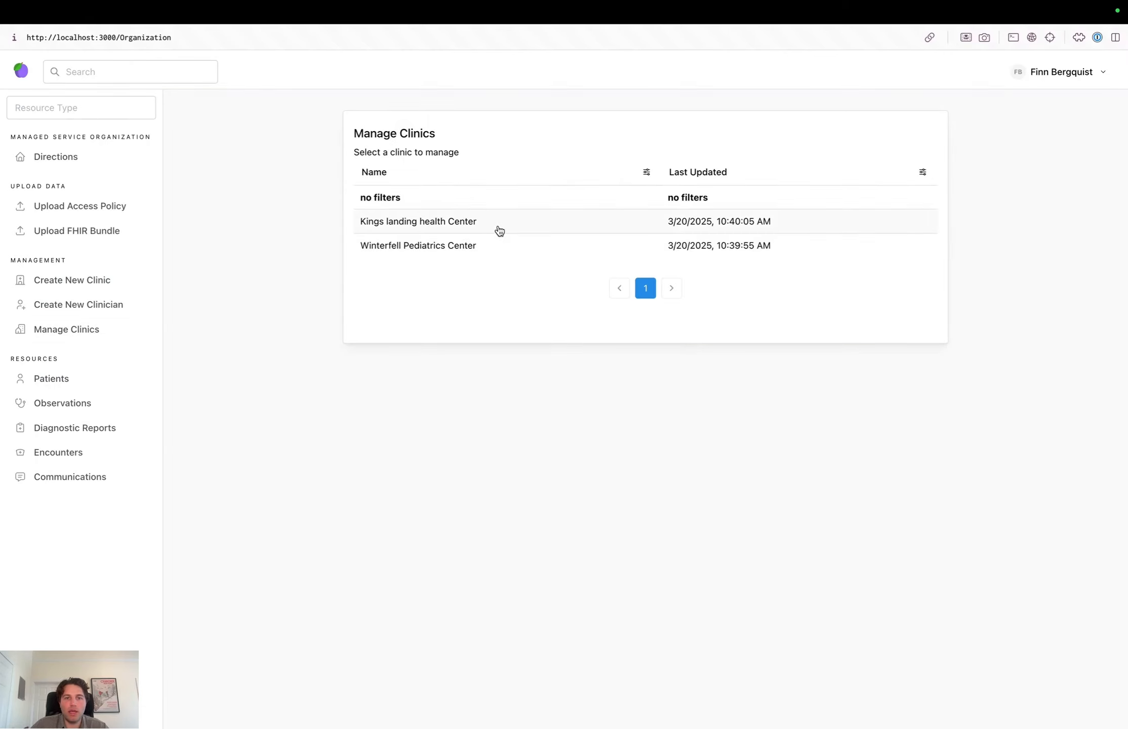
{"action": "left_click", "coordinate": [491, 245]}
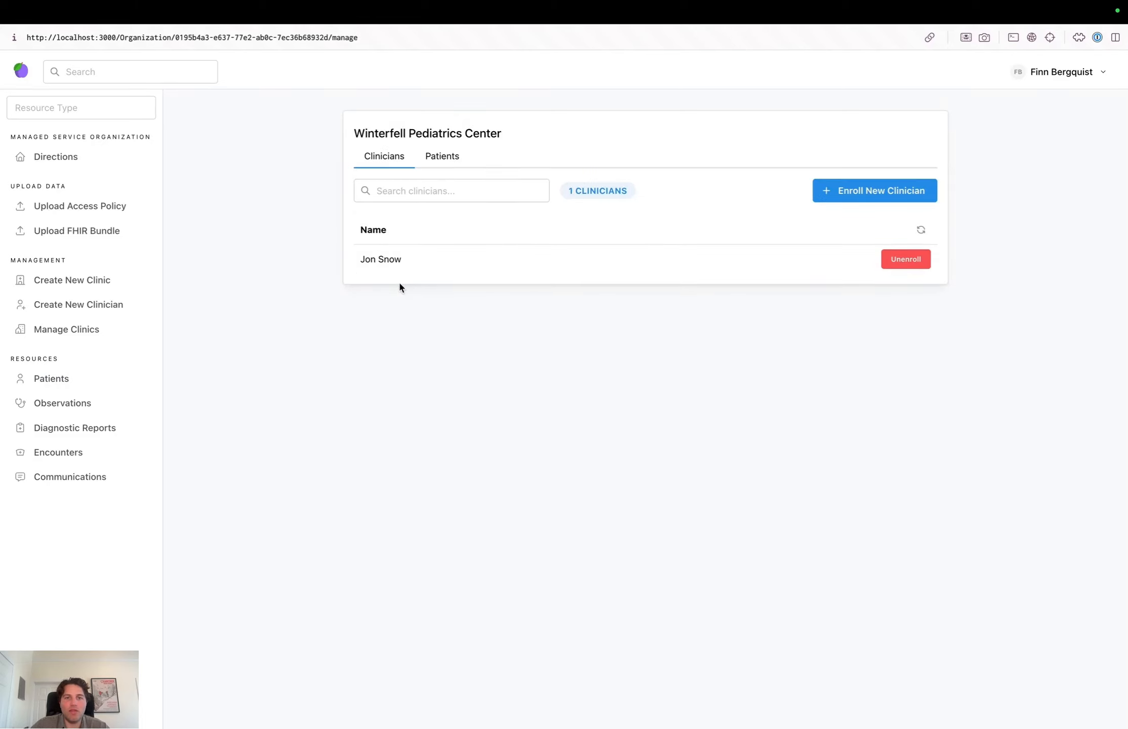
{"action": "left_click", "coordinate": [435, 159]}
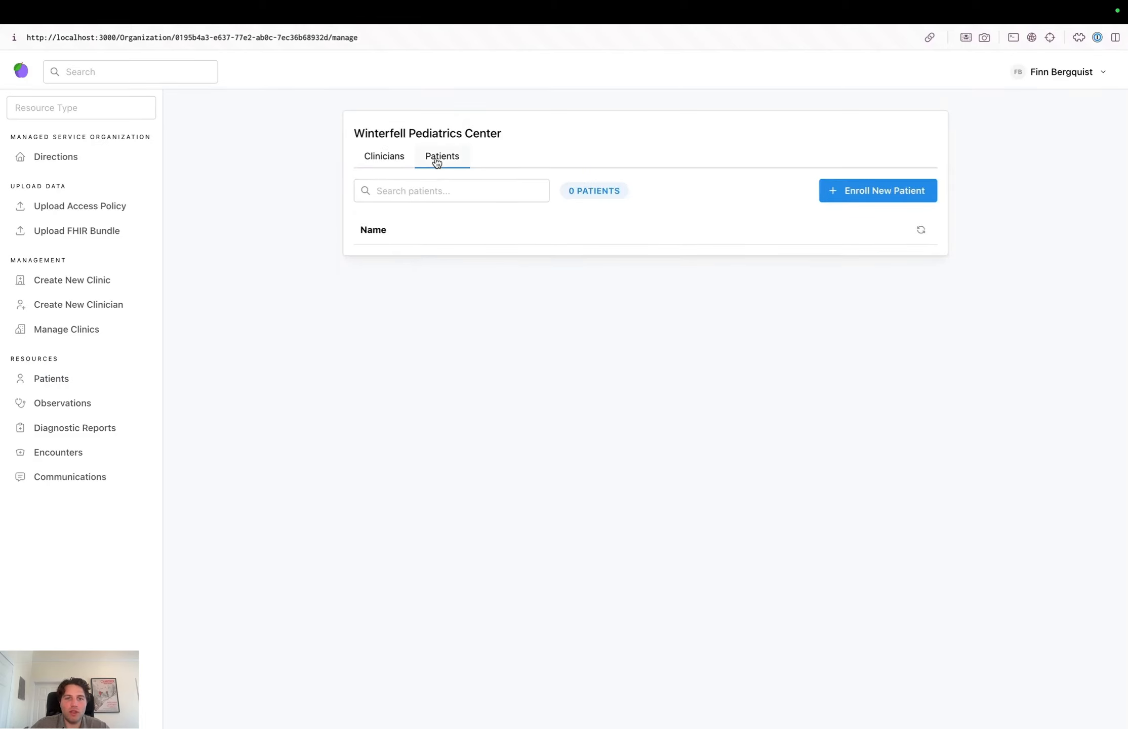
{"action": "left_click", "coordinate": [385, 163]}
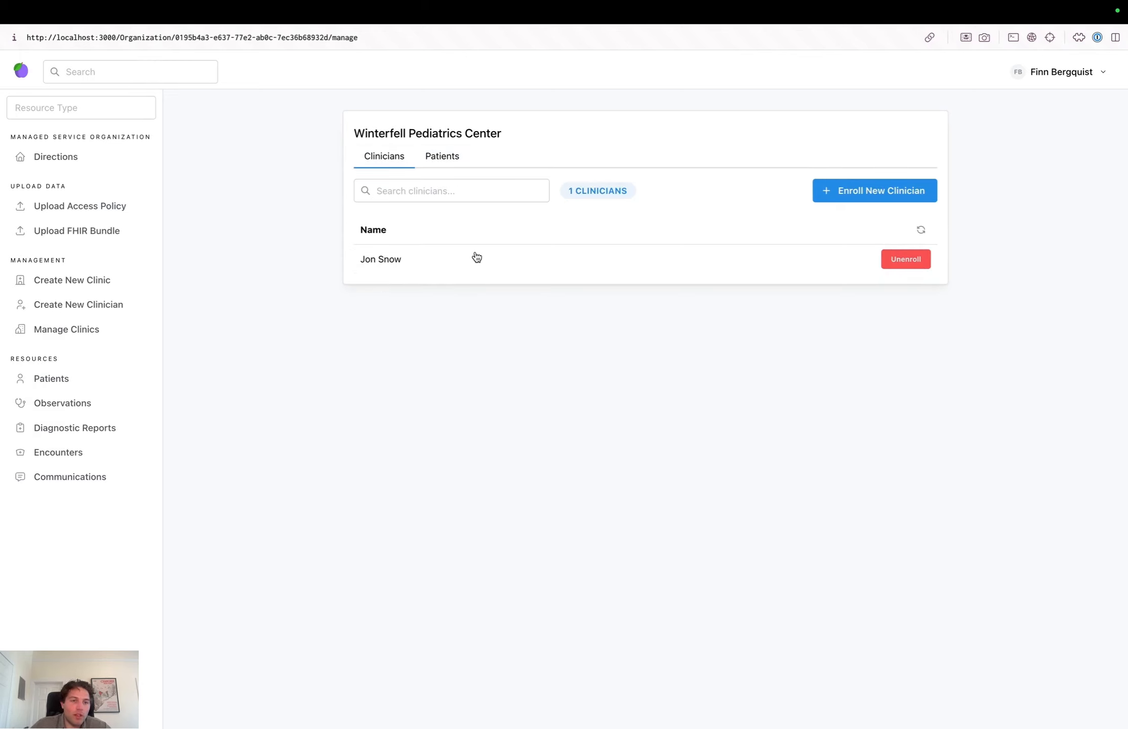
{"action": "left_click", "coordinate": [446, 158]}
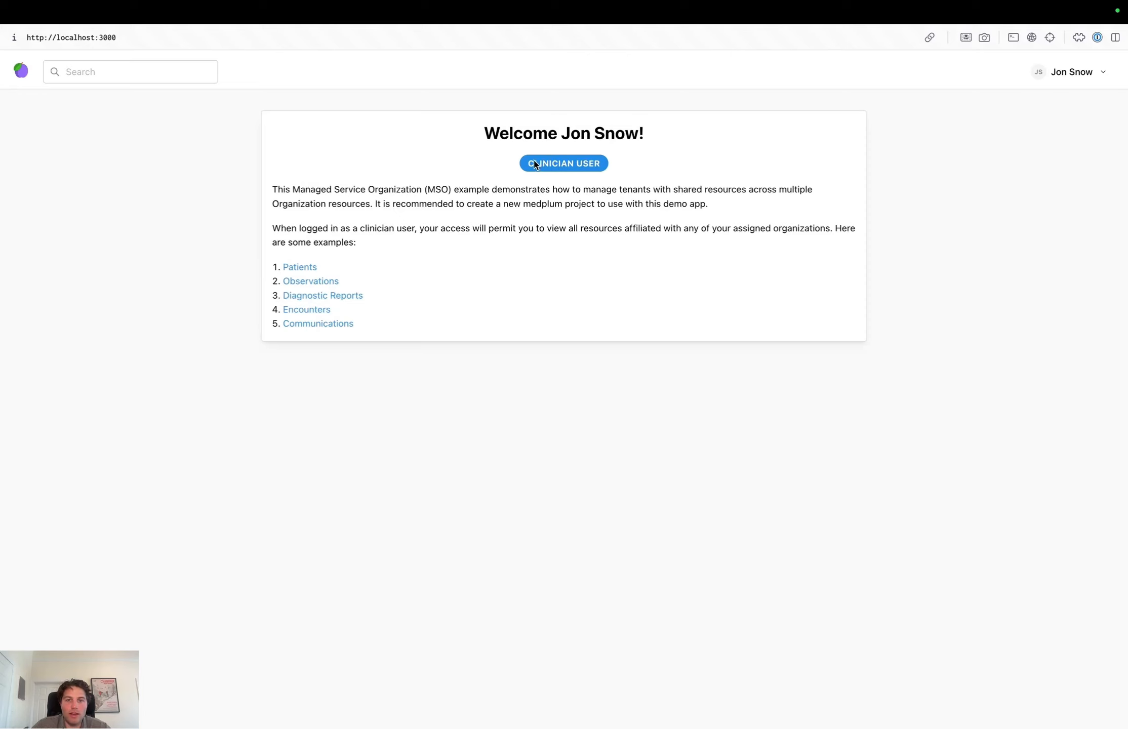
{"action": "left_click", "coordinate": [27, 74]}
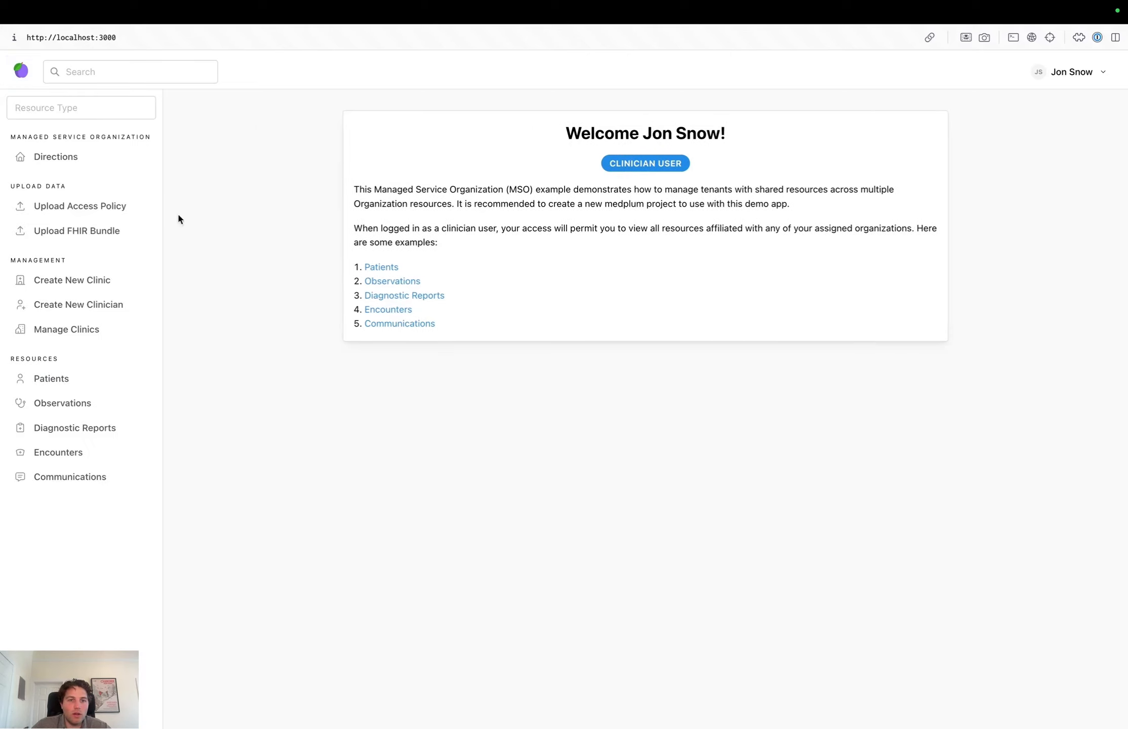
{"action": "left_click", "coordinate": [385, 267]}
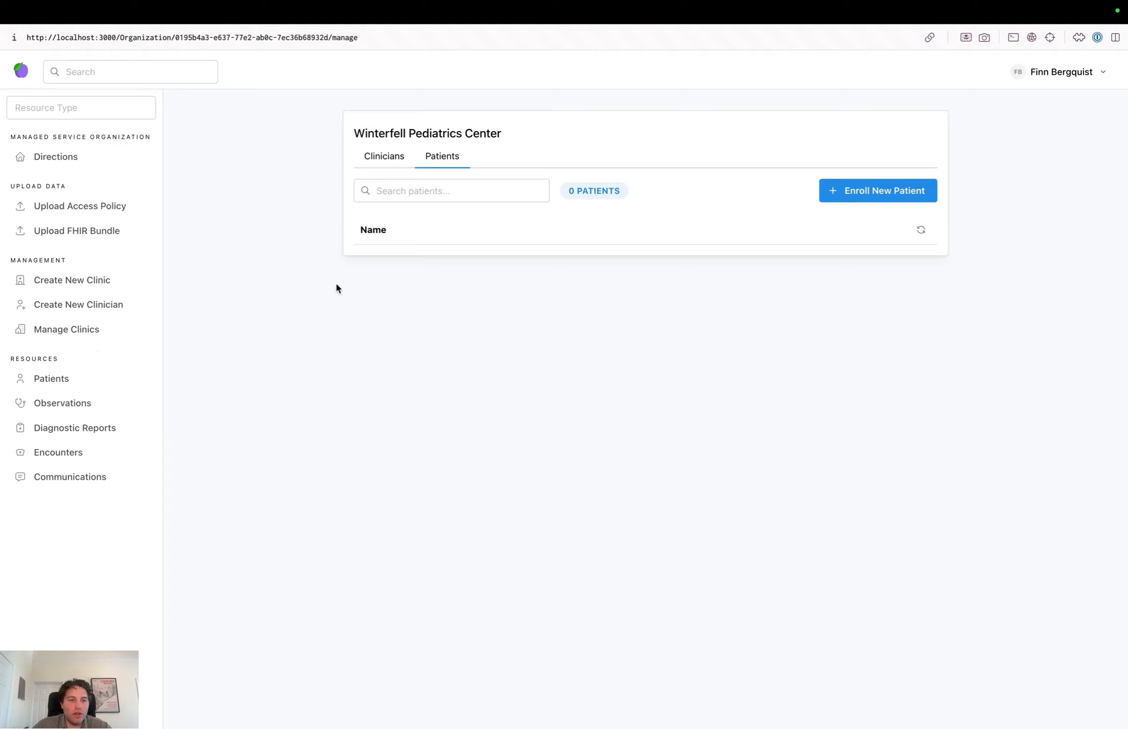
In the admin session, enroll Patient A in Winterfell Pediatrics Center
{"action": "left_click", "coordinate": [877, 191]}
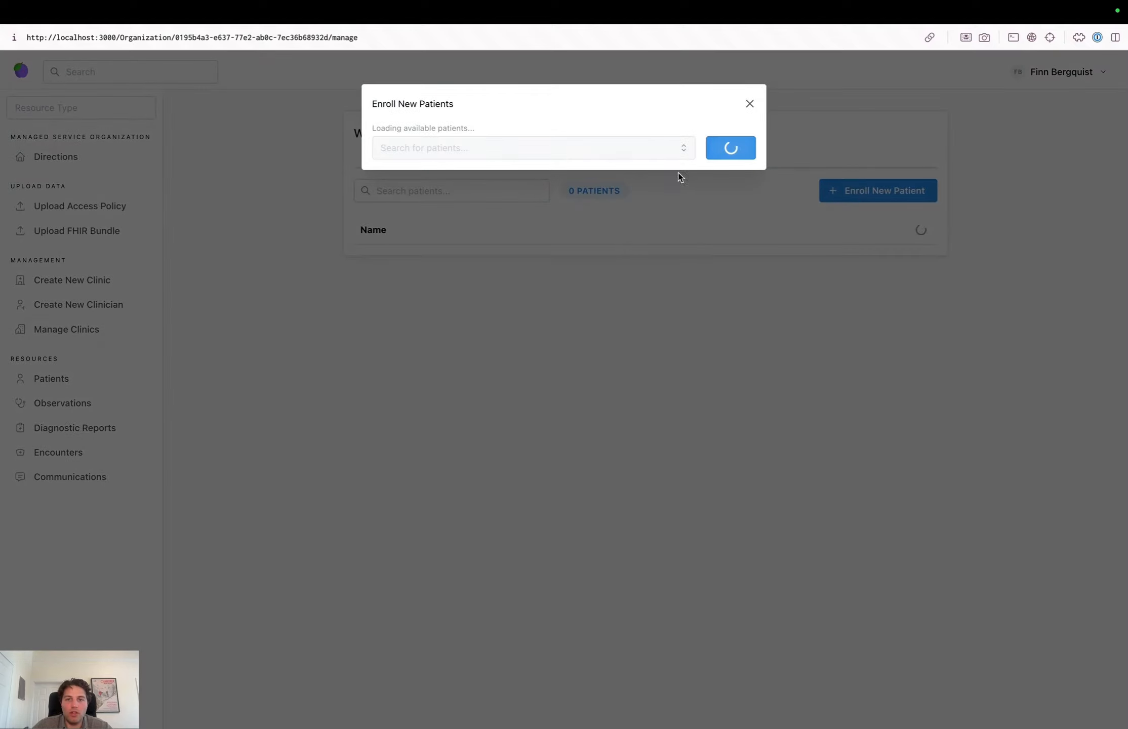
{"action": "left_click", "coordinate": [602, 148]}
{"action": "left_click", "coordinate": [587, 180]}
{"action": "left_click", "coordinate": [675, 365]}
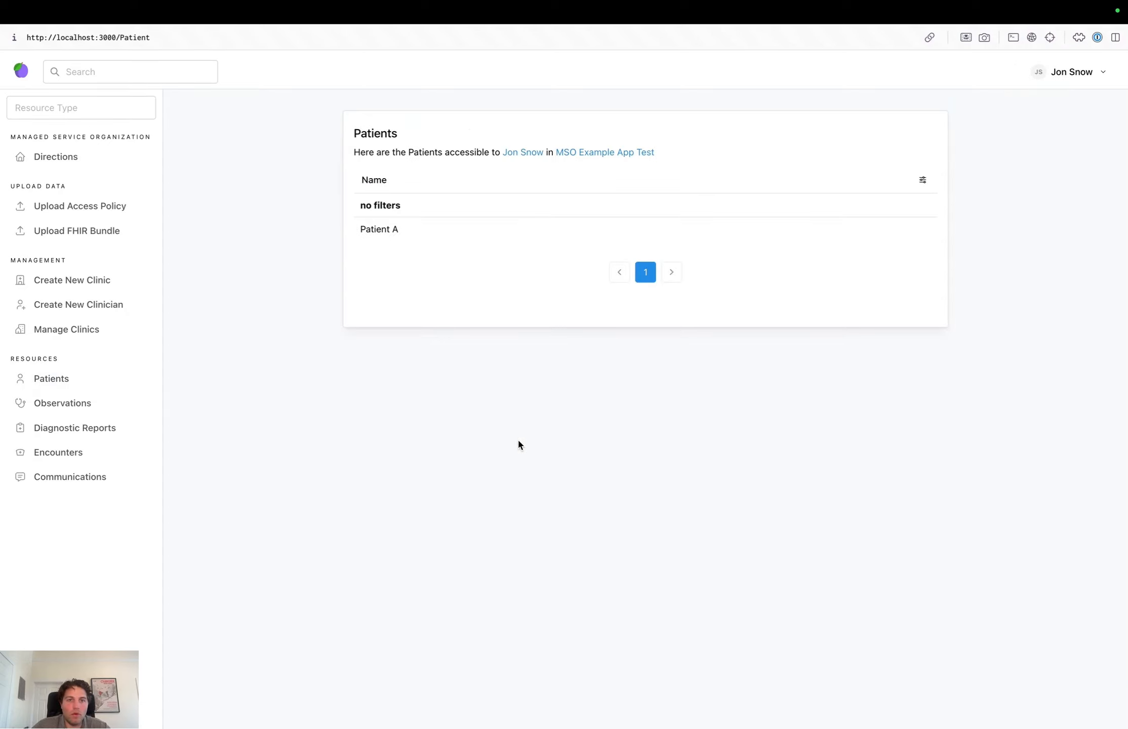
In the Winterfell clinician's session, check the accessible observations, encounters, communications and diagnostic reports
{"action": "left_click", "coordinate": [65, 403]}
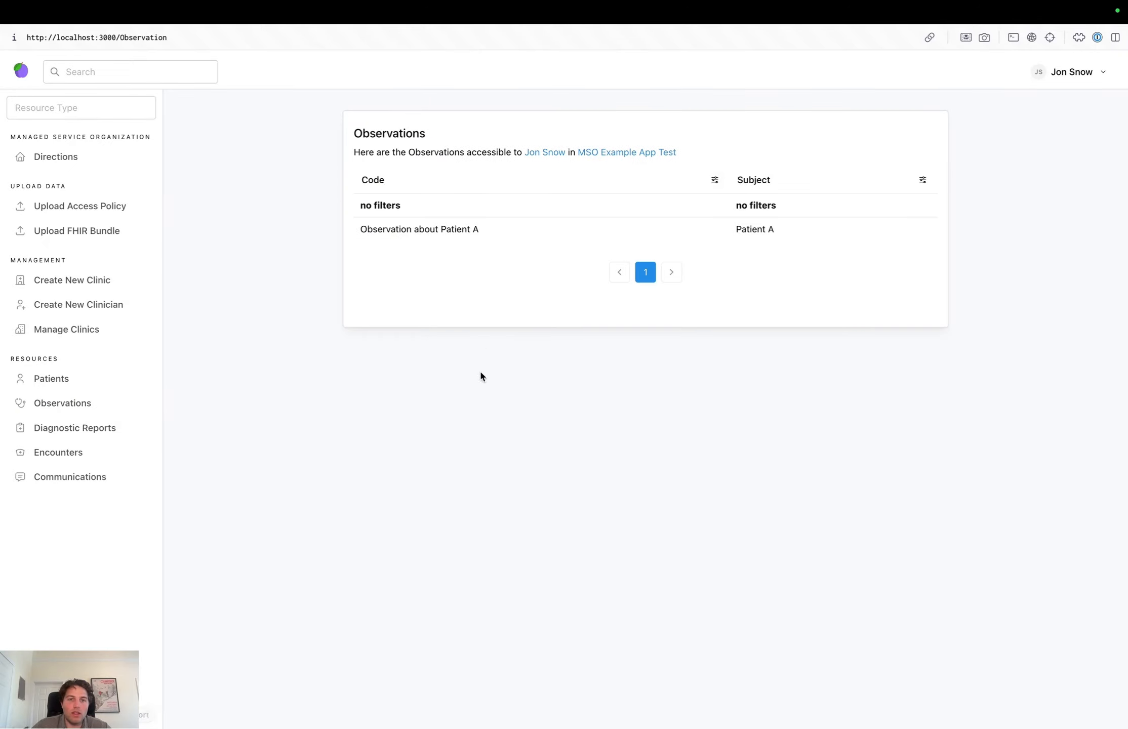
{"action": "left_click", "coordinate": [83, 454]}
{"action": "left_click", "coordinate": [107, 481]}
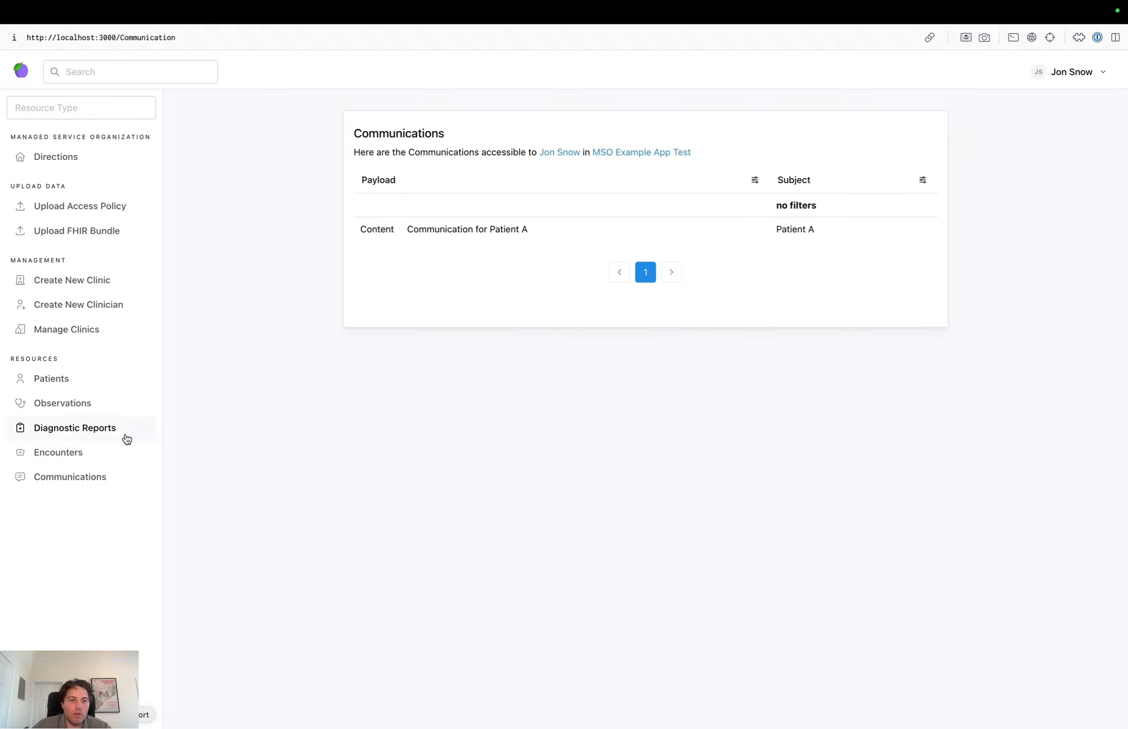
{"action": "left_click", "coordinate": [127, 439]}
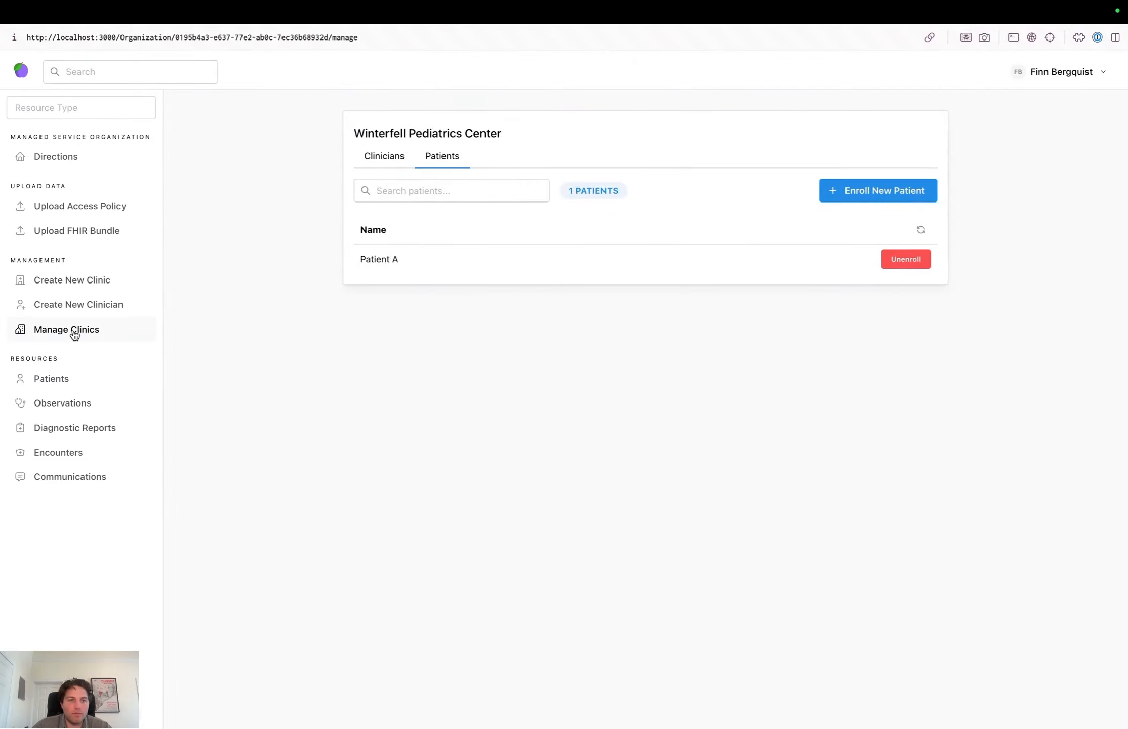
In the admin session, enroll the Winterfell Pediatrics Center clinician in Kings landing health Center as well
{"action": "left_click", "coordinate": [75, 334]}
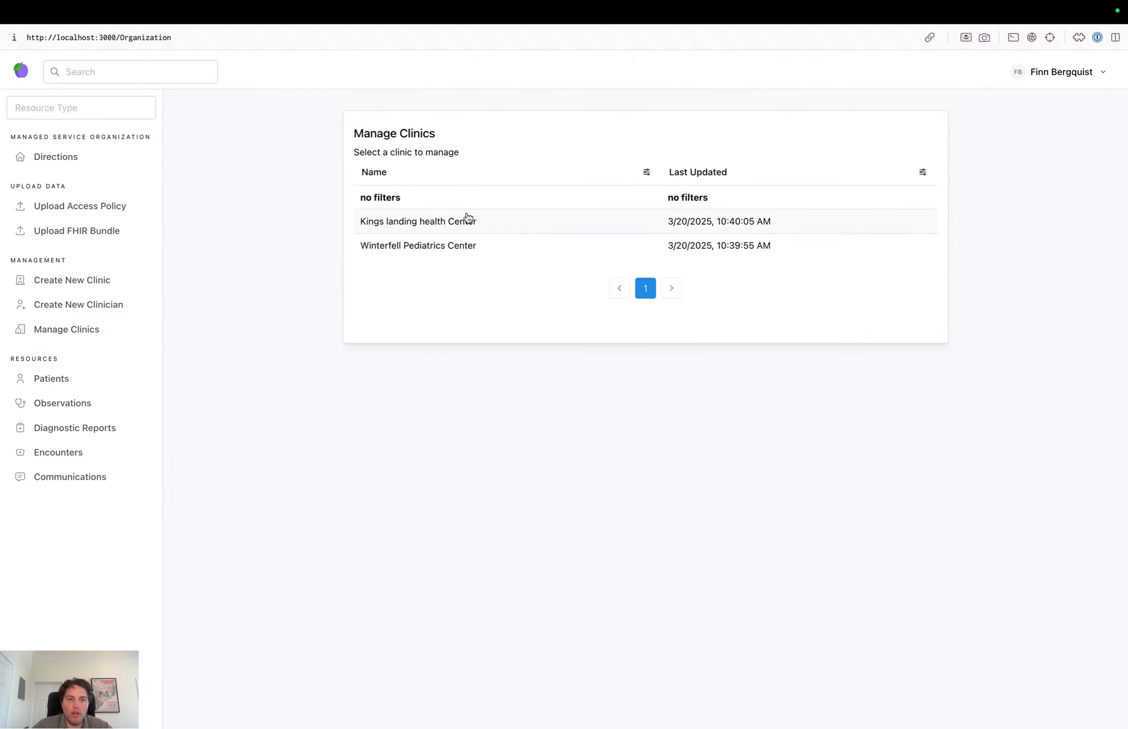
{"action": "left_click", "coordinate": [491, 227]}
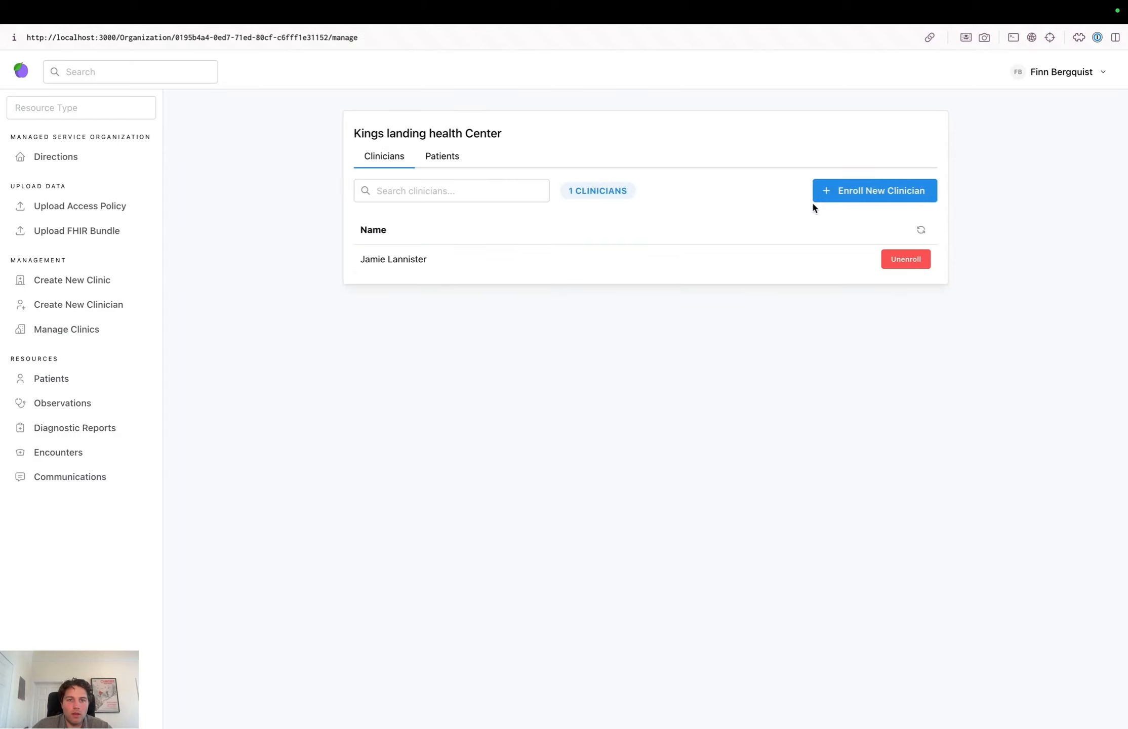
{"action": "left_click", "coordinate": [868, 196]}
{"action": "left_click", "coordinate": [621, 147]}
{"action": "left_click", "coordinate": [578, 185]}
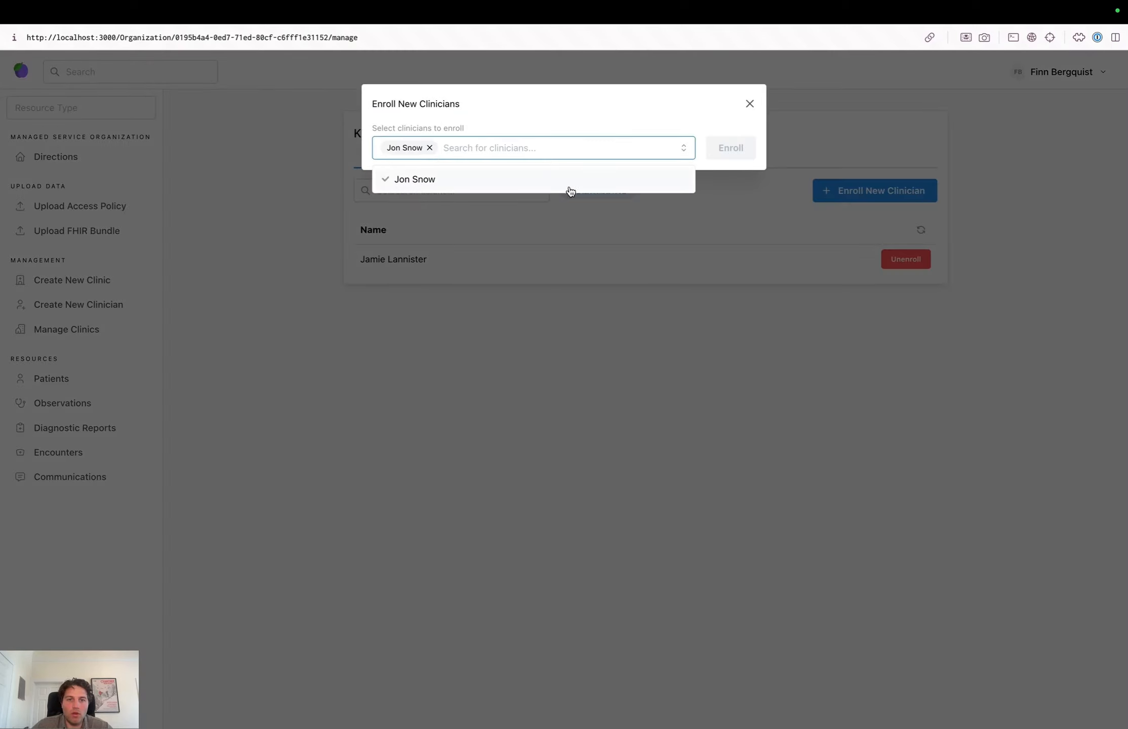
{"action": "left_click", "coordinate": [727, 150]}
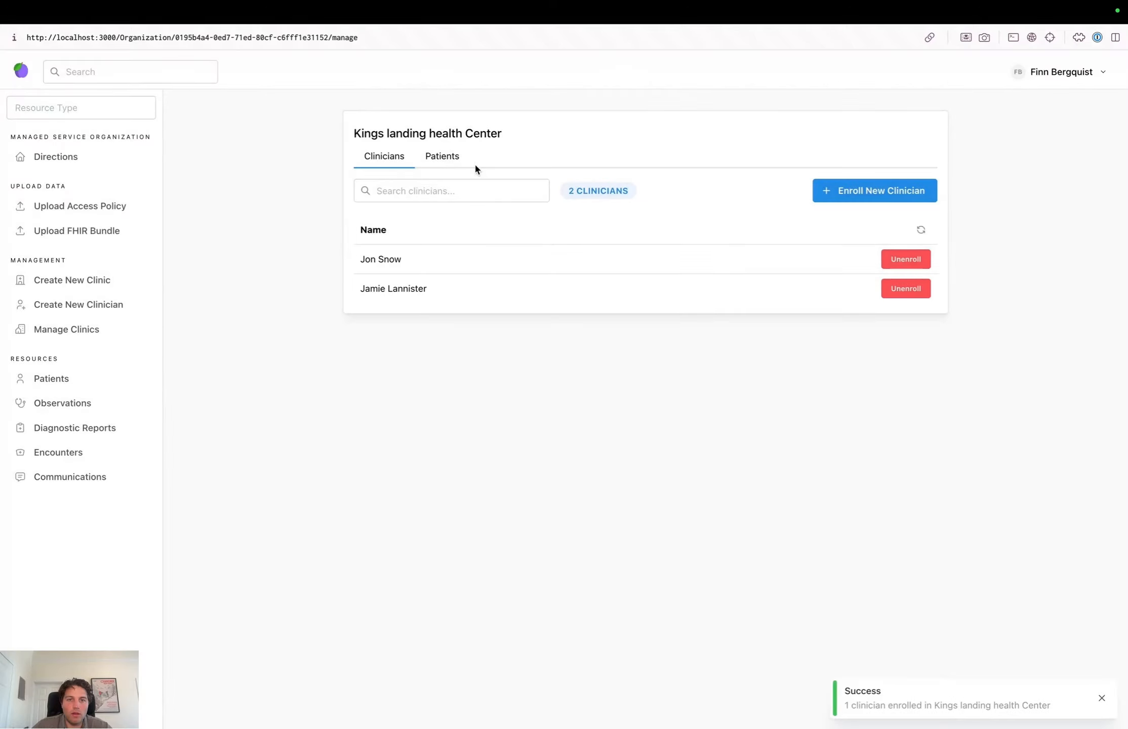
Enroll Patient C in Kings landing health Center
{"action": "left_click", "coordinate": [443, 156]}
{"action": "left_click", "coordinate": [867, 190]}
{"action": "left_click", "coordinate": [624, 147]}
{"action": "left_click", "coordinate": [589, 203]}
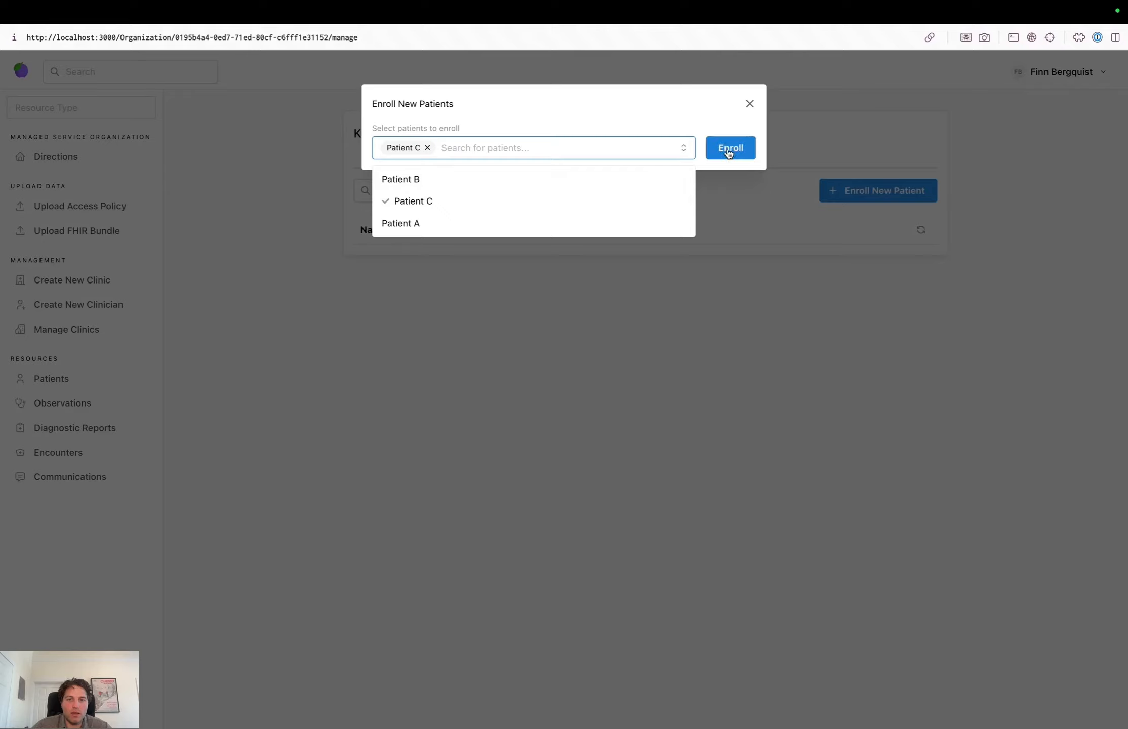
{"action": "left_click", "coordinate": [729, 151]}
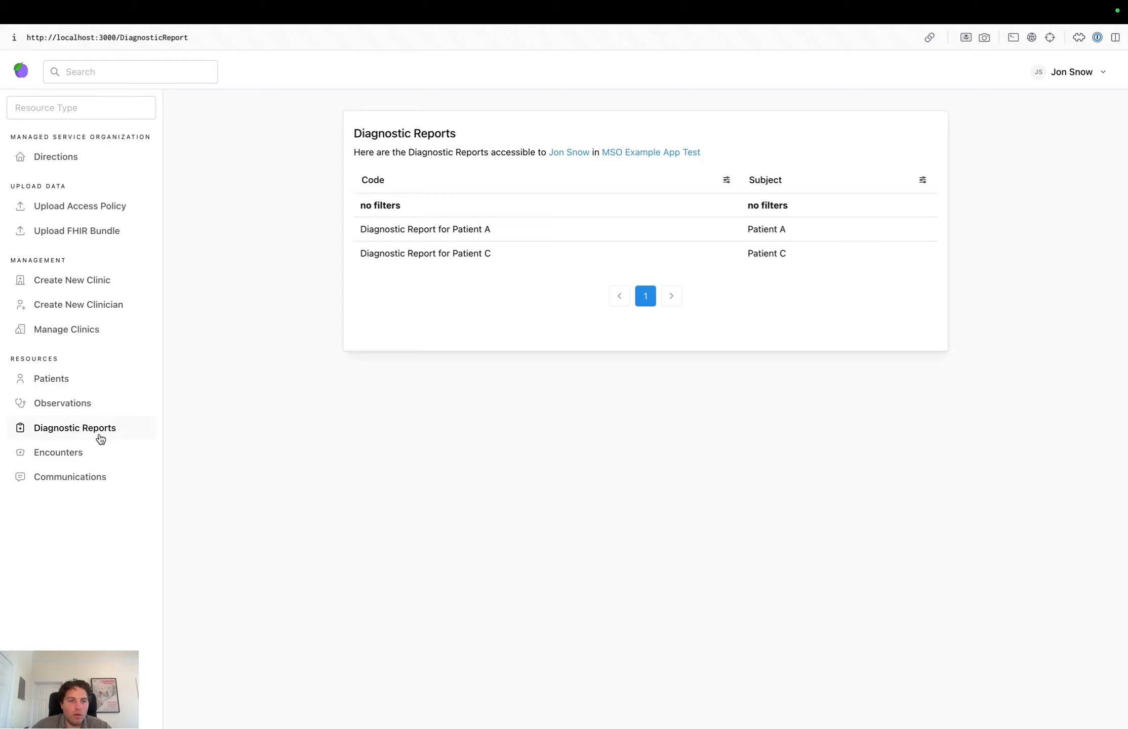
In the Winterfell clinician's session, check the accessible patients, observations, diagnostic reports, encounters and communications
{"action": "left_click", "coordinate": [98, 381]}
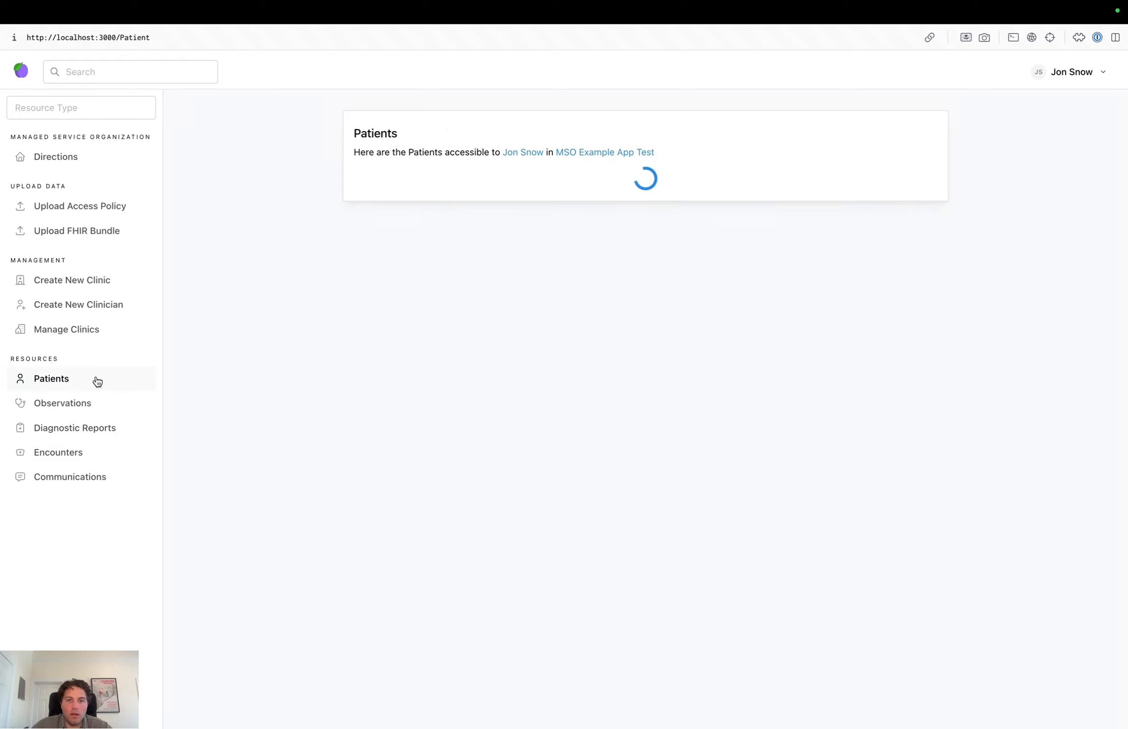
{"action": "left_click", "coordinate": [83, 410]}
{"action": "left_click", "coordinate": [85, 431]}
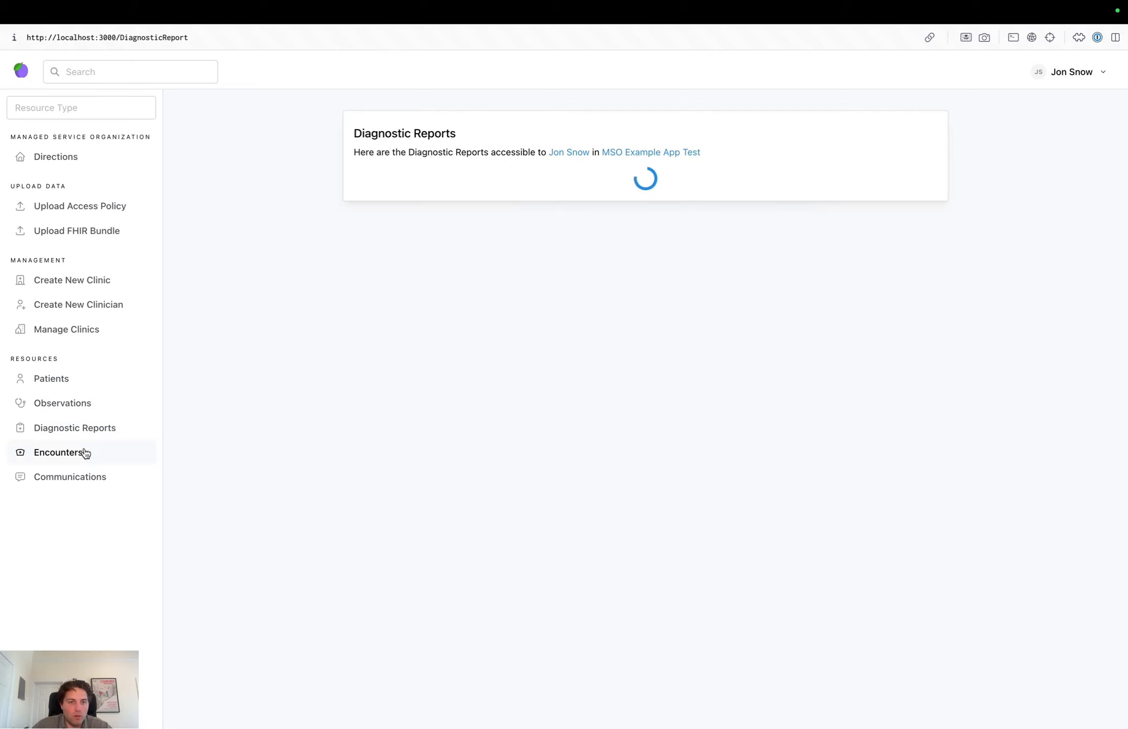
{"action": "left_click", "coordinate": [84, 456]}
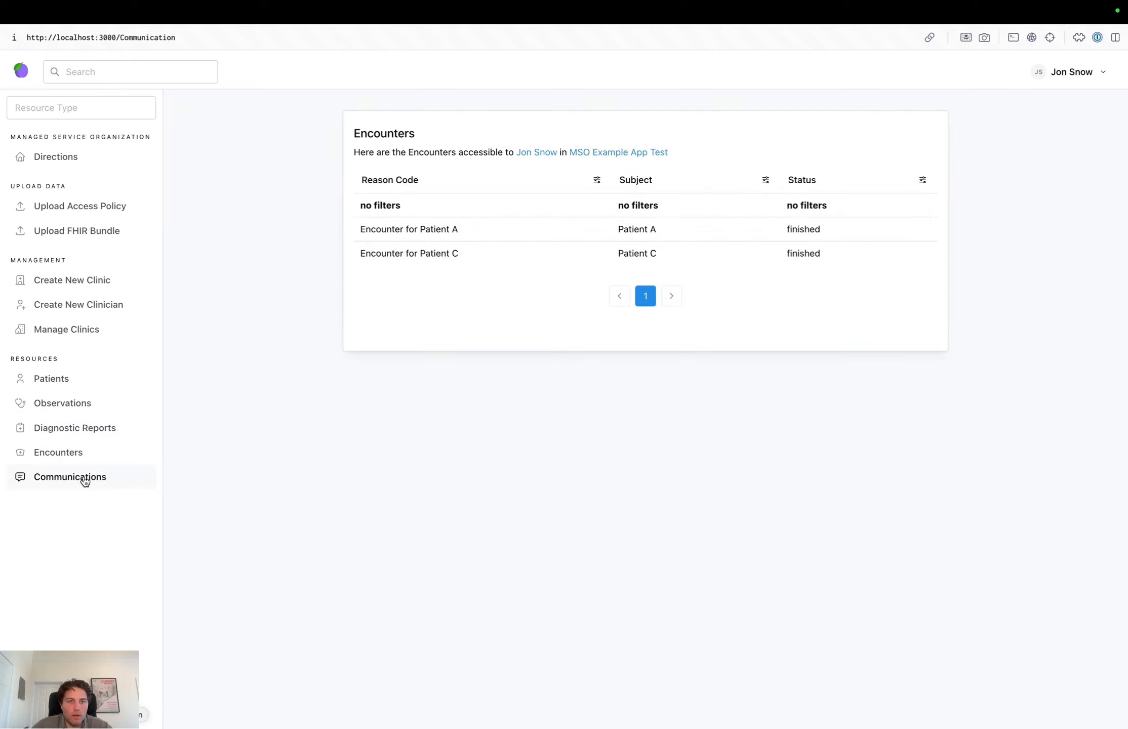
{"action": "left_click", "coordinate": [84, 480]}
{"action": "left_click", "coordinate": [94, 384]}
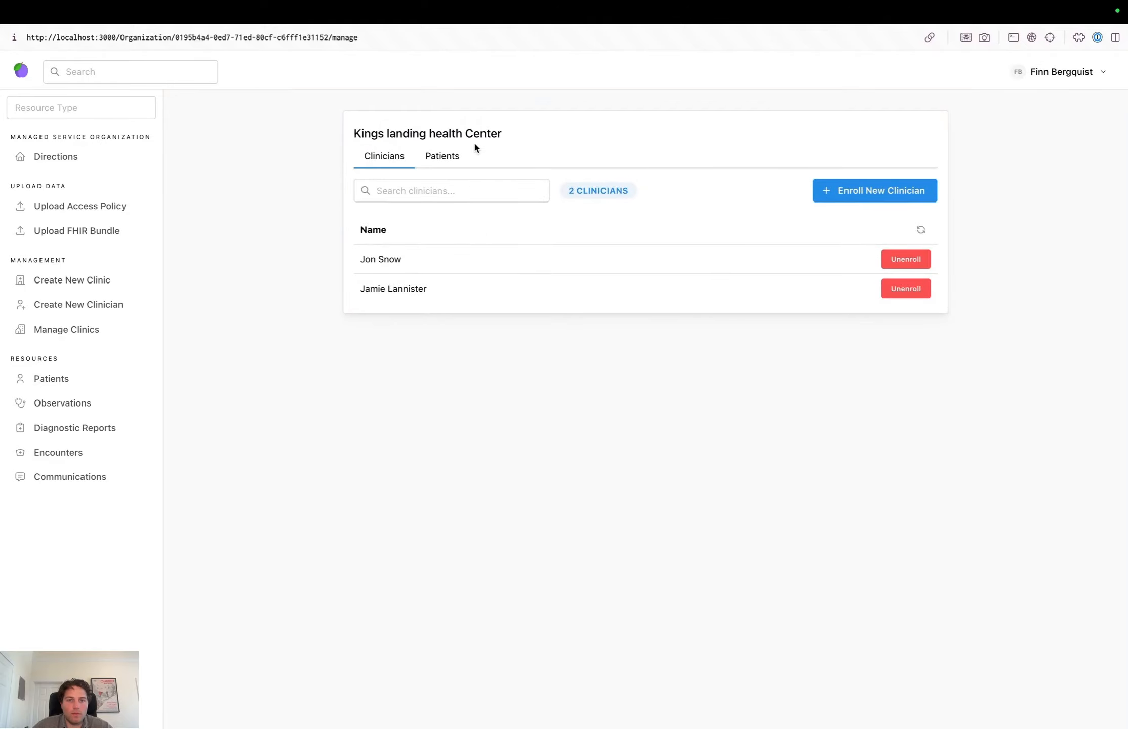
In the admin session, unenroll the clinician from Winterfell Pediatrics Center and view that clinic's enrolled patients
{"action": "left_click", "coordinate": [76, 330]}
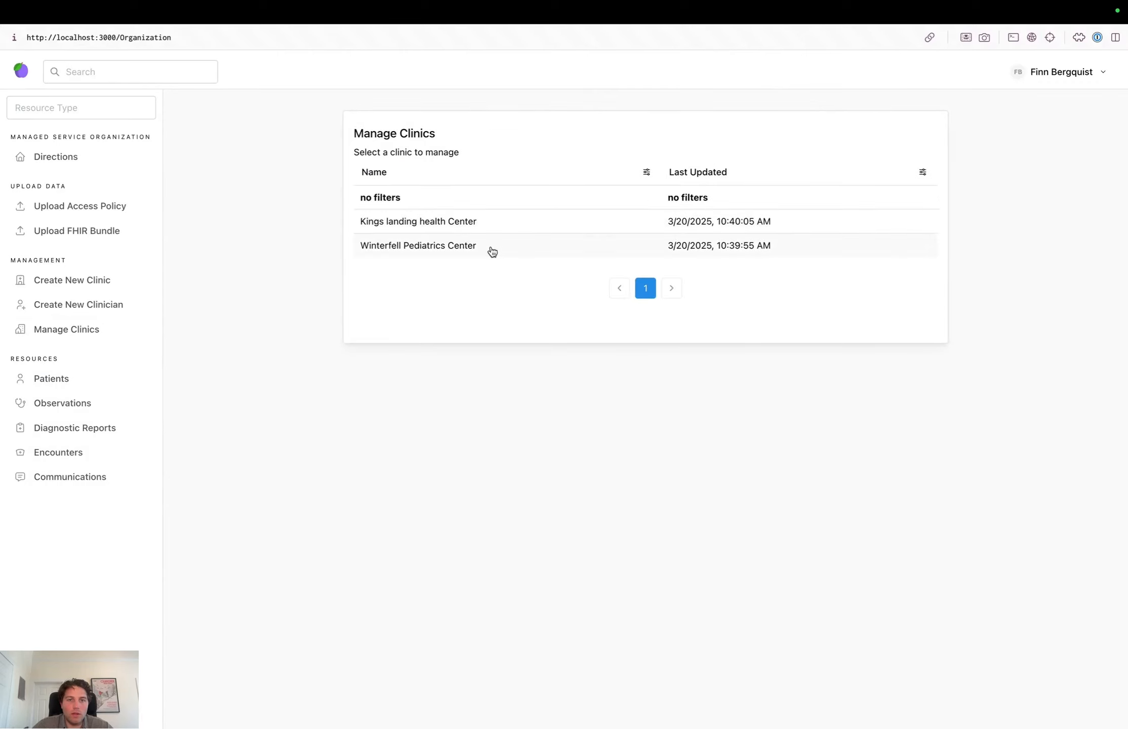
{"action": "left_click", "coordinate": [491, 246]}
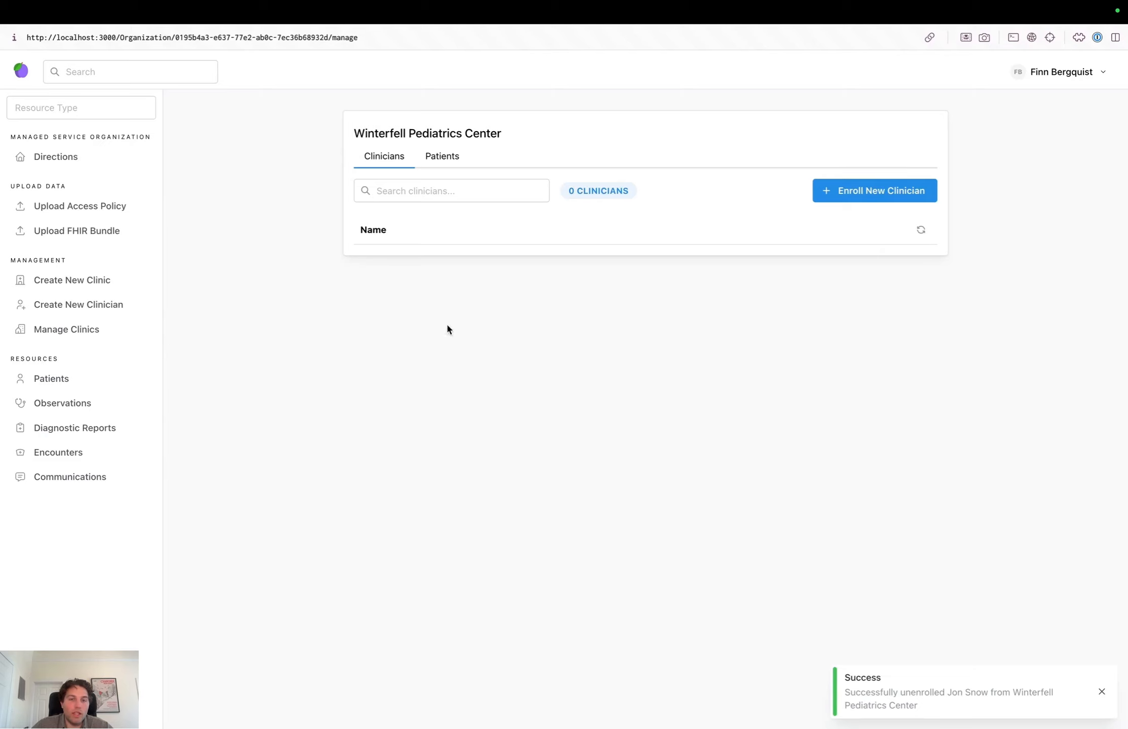
{"action": "left_click", "coordinate": [457, 161]}
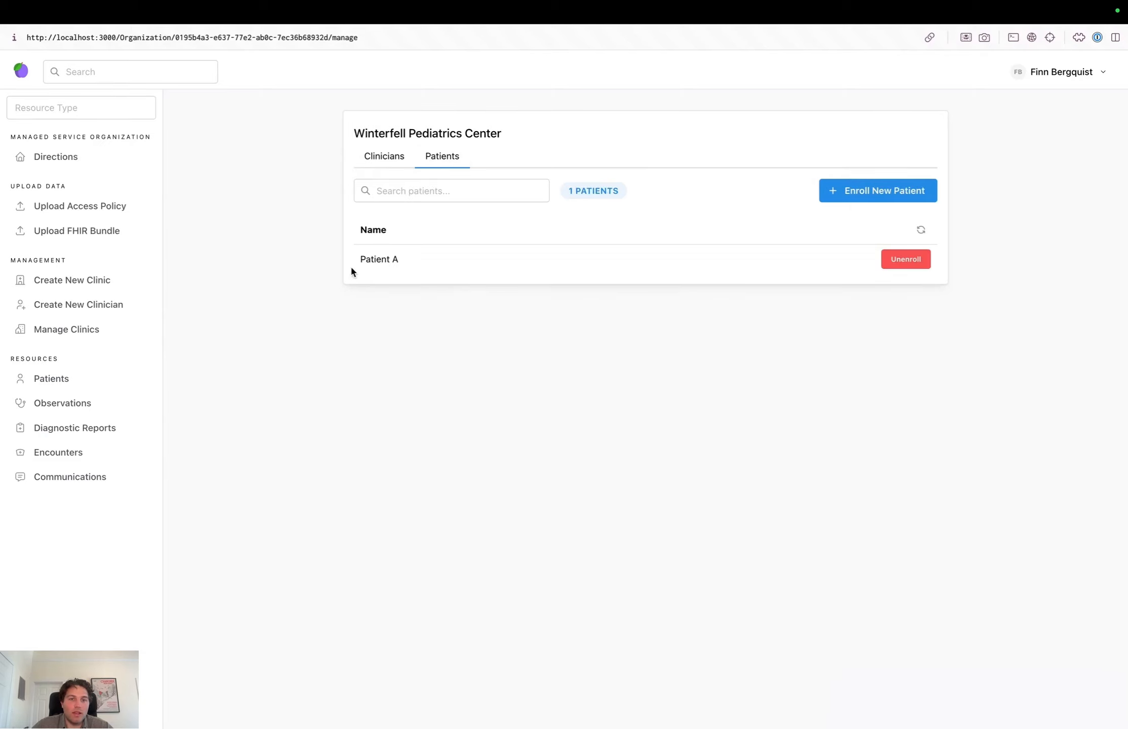